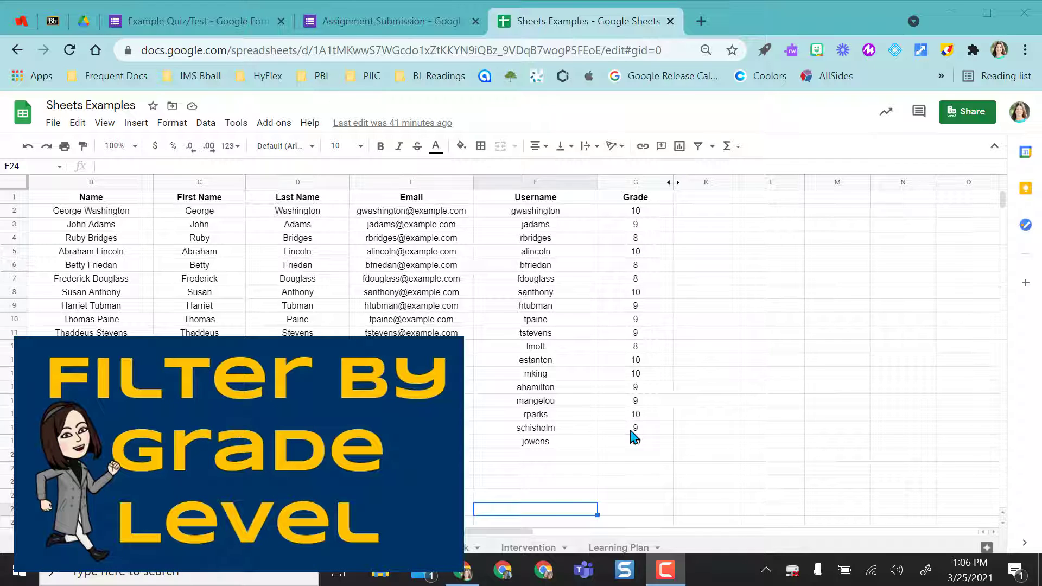
Step: Look at the filter view choices on the Database sheet, then close them
{"action": "scroll", "coordinate": [631, 432], "scroll_direction": "left", "scroll_amount": 2}
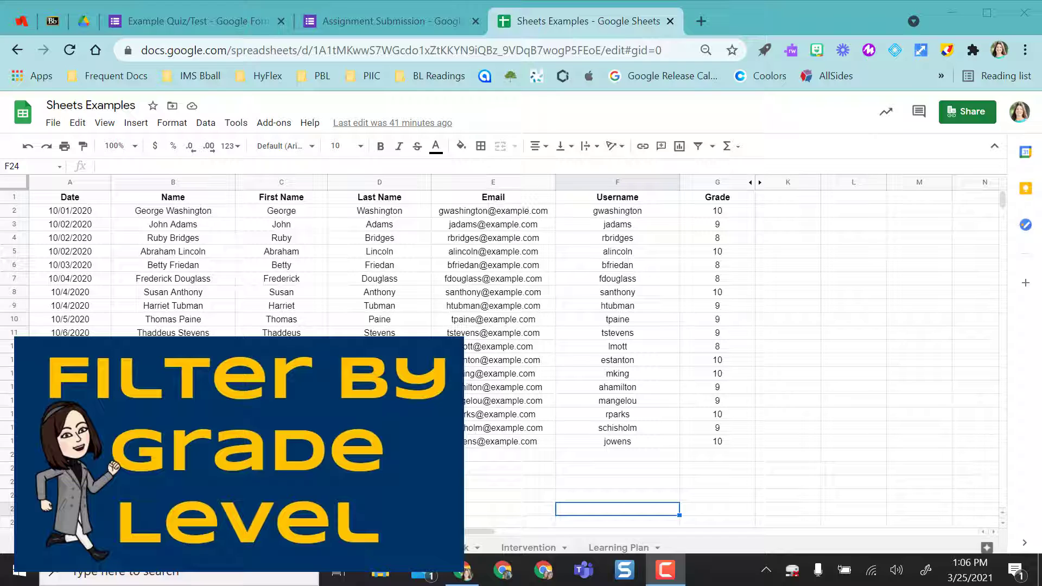
{"action": "left_click", "coordinate": [712, 146]}
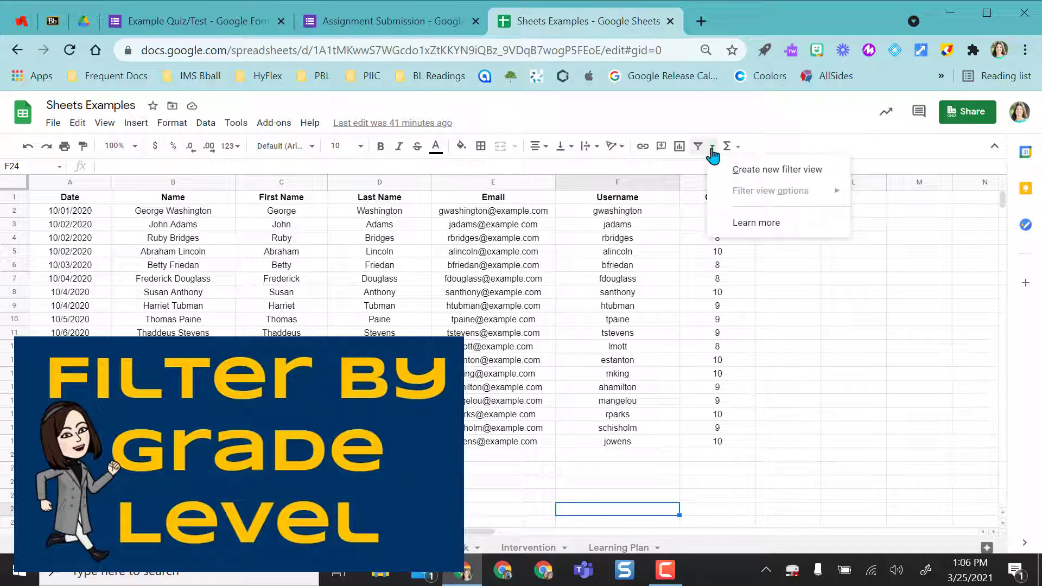
{"action": "left_click", "coordinate": [765, 415]}
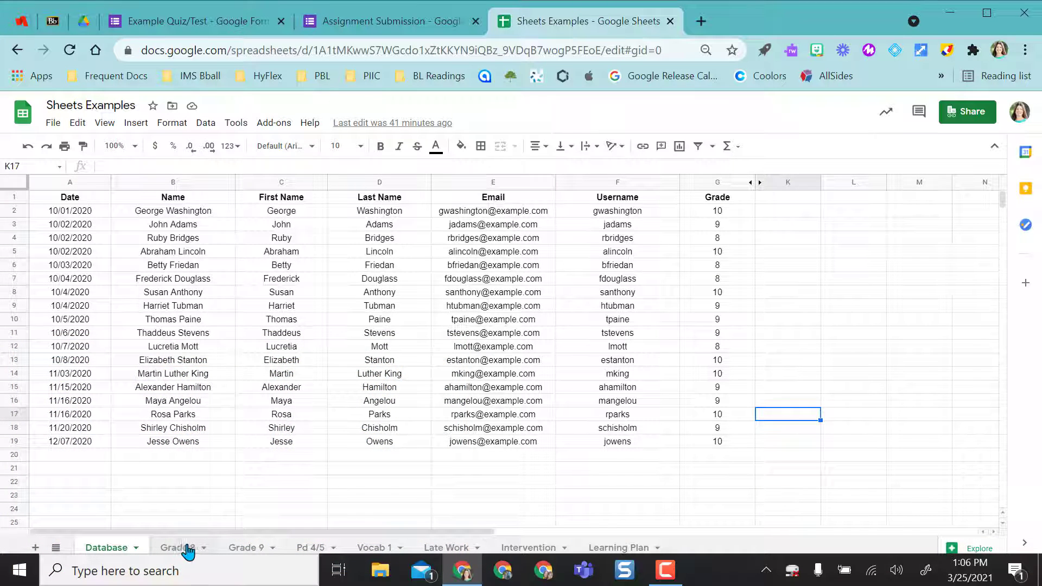
Step: Browse the Grade 8 and Grade 9 tabs and return to Database, ending on the empty Grade 8 sheet
{"action": "left_click", "coordinate": [179, 549]}
{"action": "left_click", "coordinate": [234, 549]}
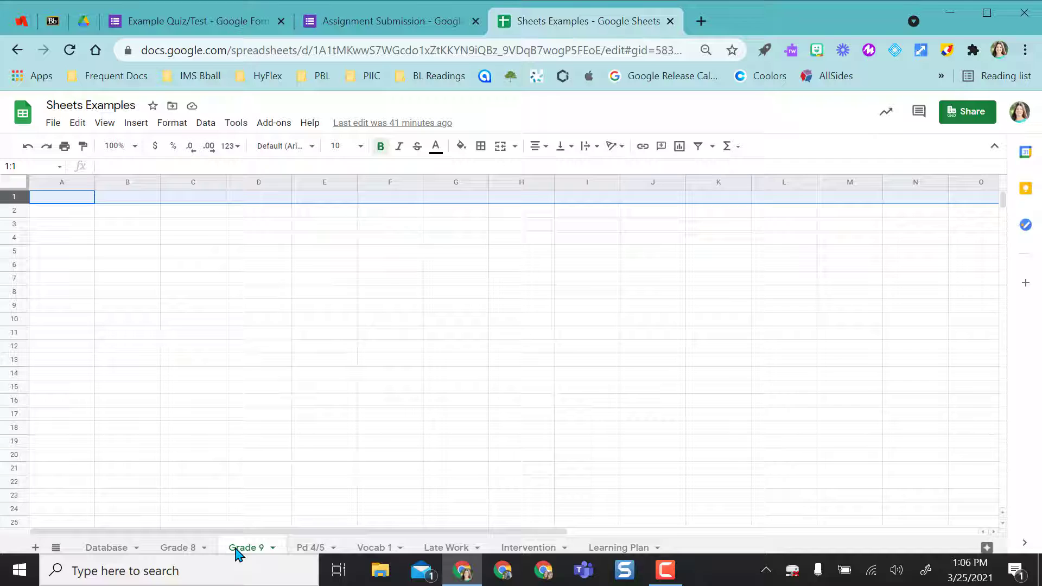
{"action": "left_click", "coordinate": [106, 548]}
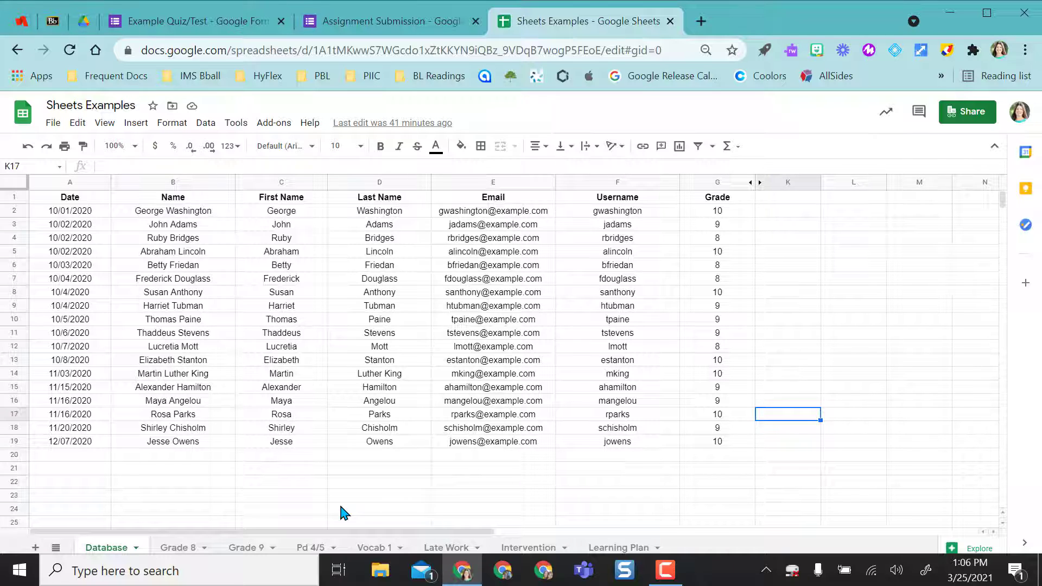
{"action": "left_click", "coordinate": [179, 548]}
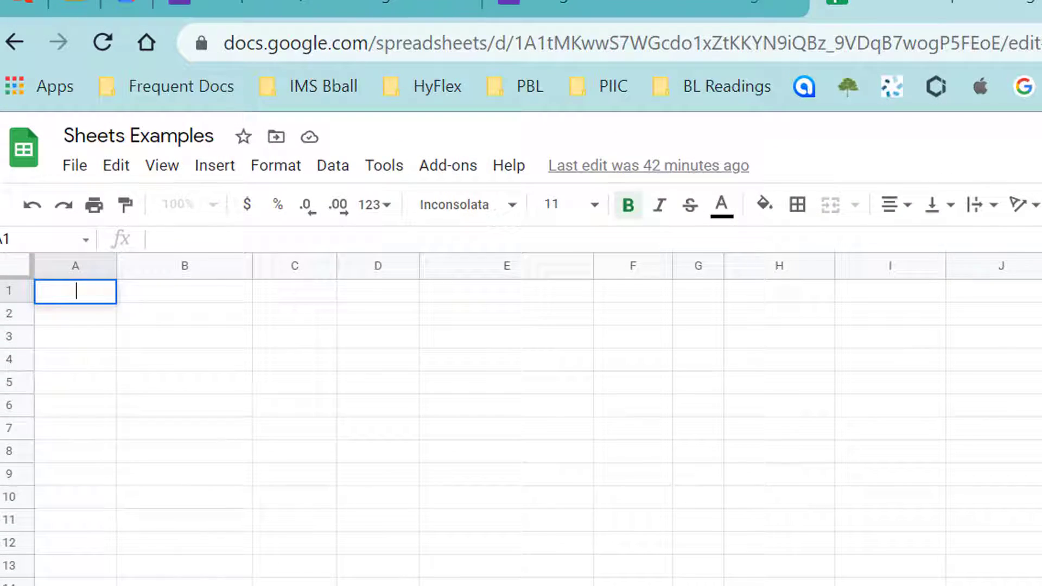
Step: Enter the unfinished formula =query(Database!A:J, into Grade 8 cell A1
{"action": "type", "text": "=query"}
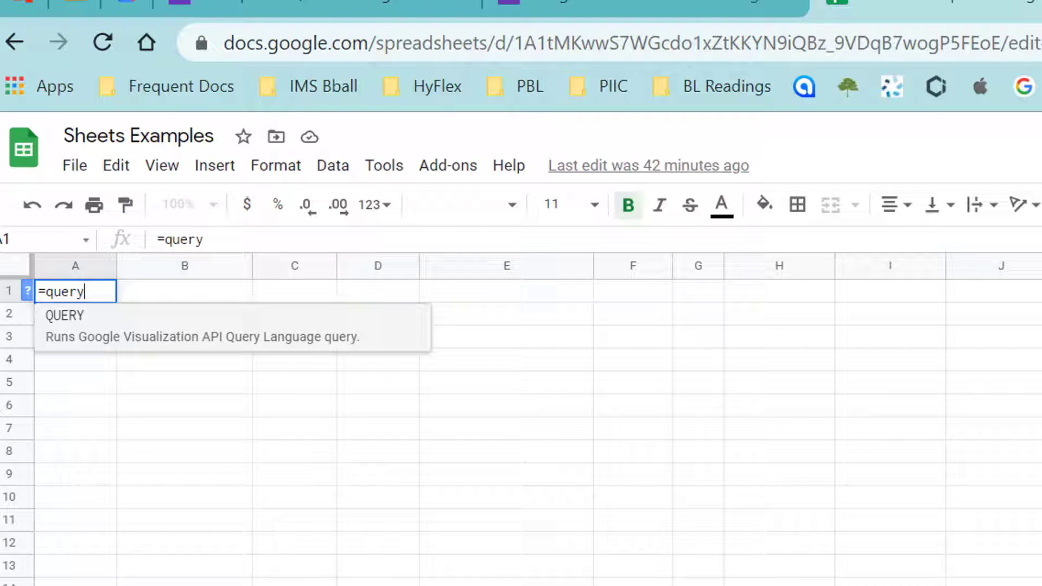
{"action": "type", "text": "("}
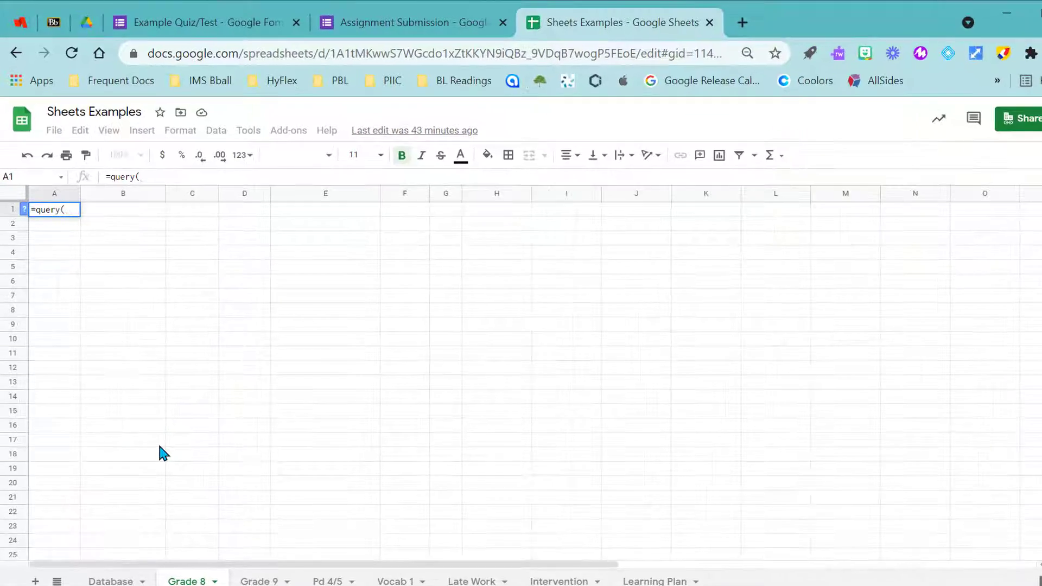
{"action": "type", "text": "Datab"}
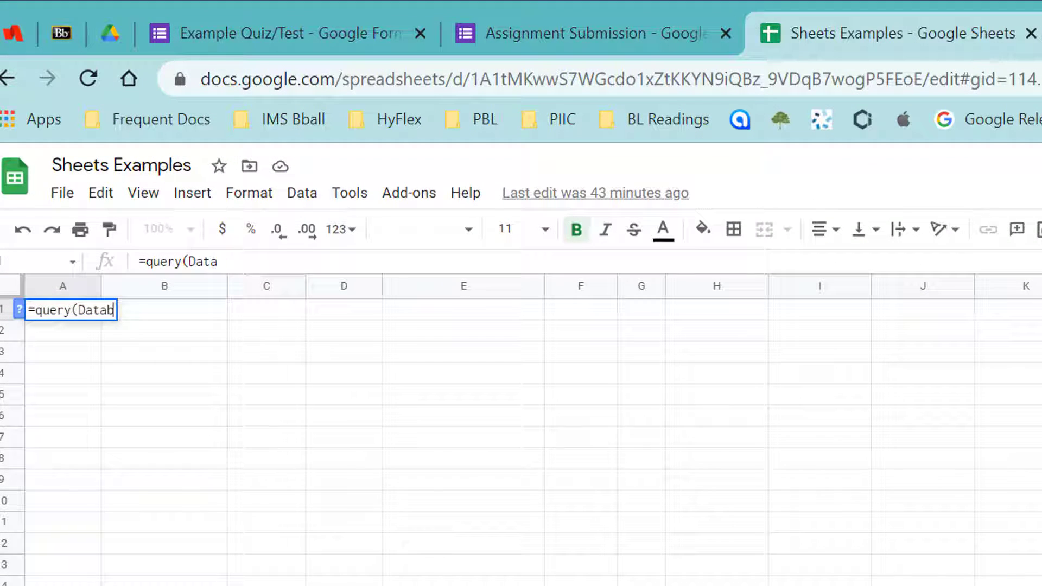
{"action": "type", "text": "ase!"}
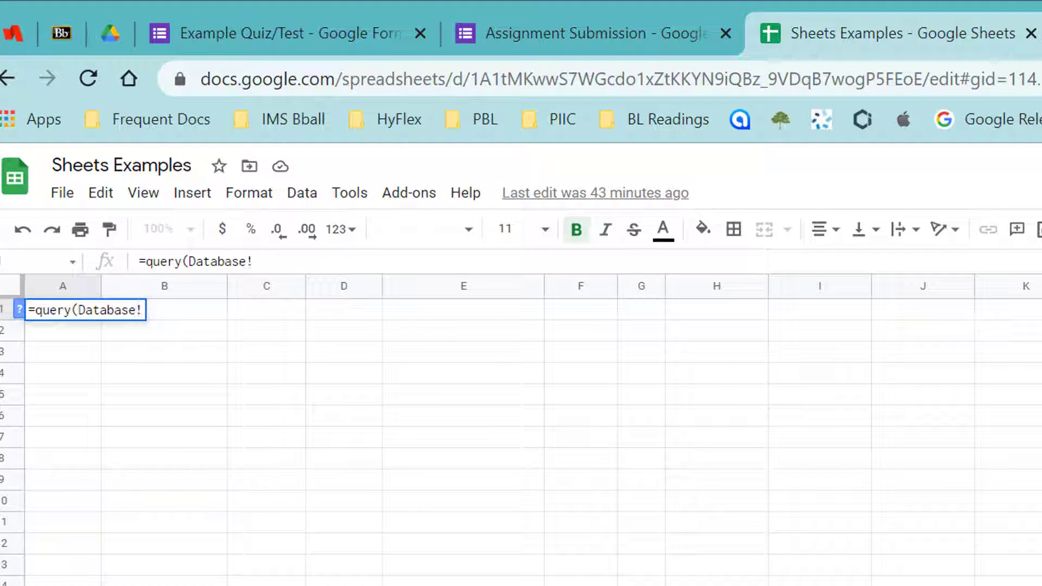
{"action": "type", "text": "A:"}
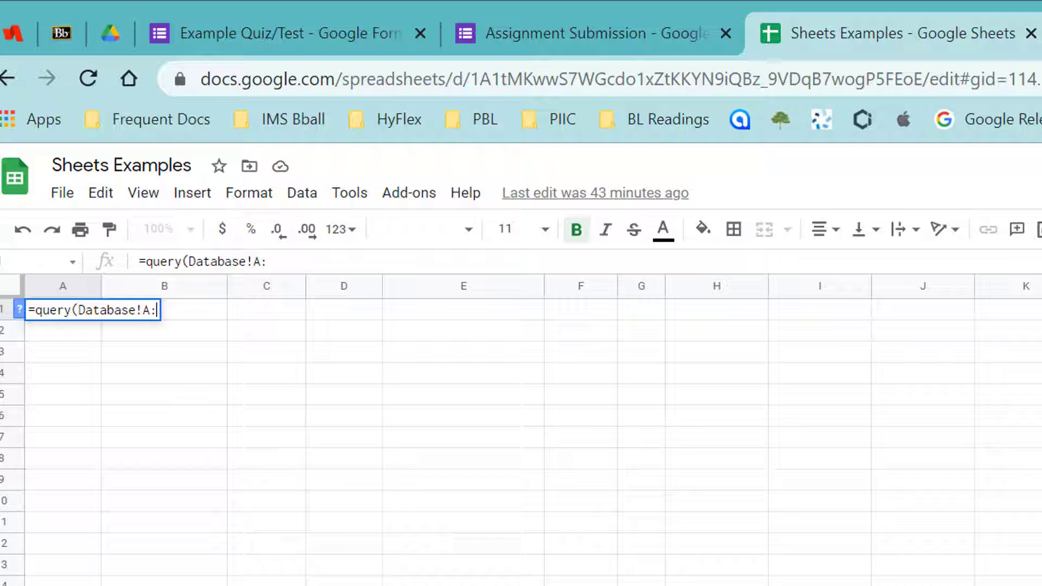
{"action": "type", "text": "J"}
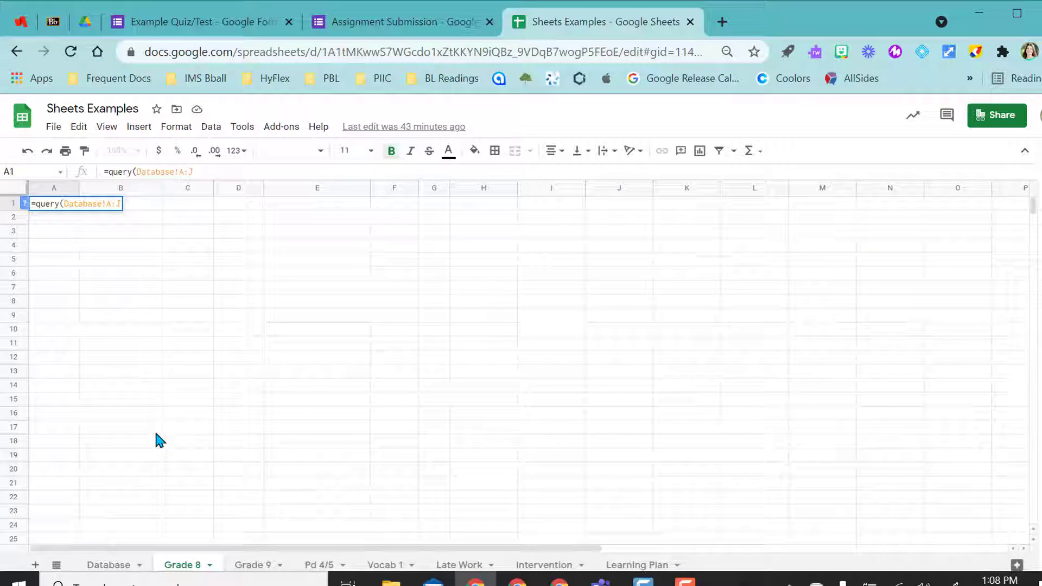
{"action": "type", "text": ","}
{"action": "key", "text": "Return"}
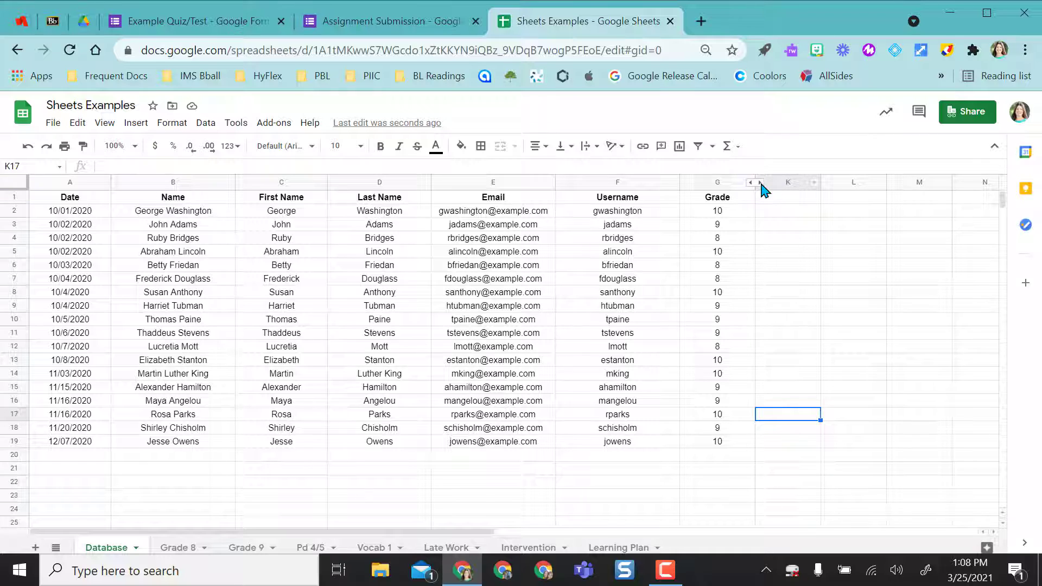
Step: Complete Grade 8's A1 query with "select * where G Contains '8'" to list grade-8 students
{"action": "left_click", "coordinate": [178, 549]}
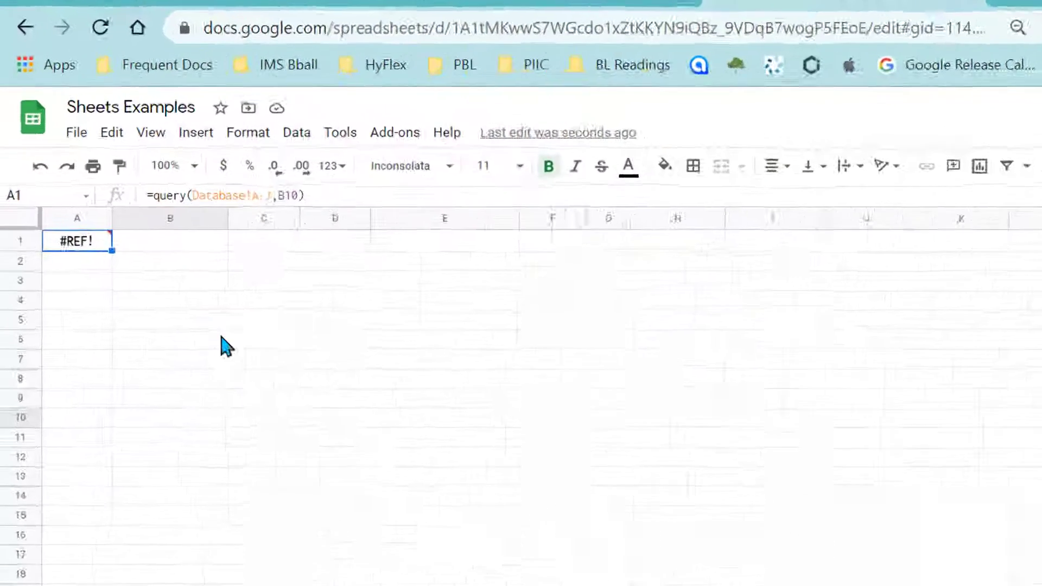
{"action": "double_click", "coordinate": [98, 242]}
{"action": "key", "text": "BackSpace"}
{"action": "key", "text": "BackSpace"}
{"action": "key", "text": "BackSpace"}
{"action": "key", "text": "BackSpace"}
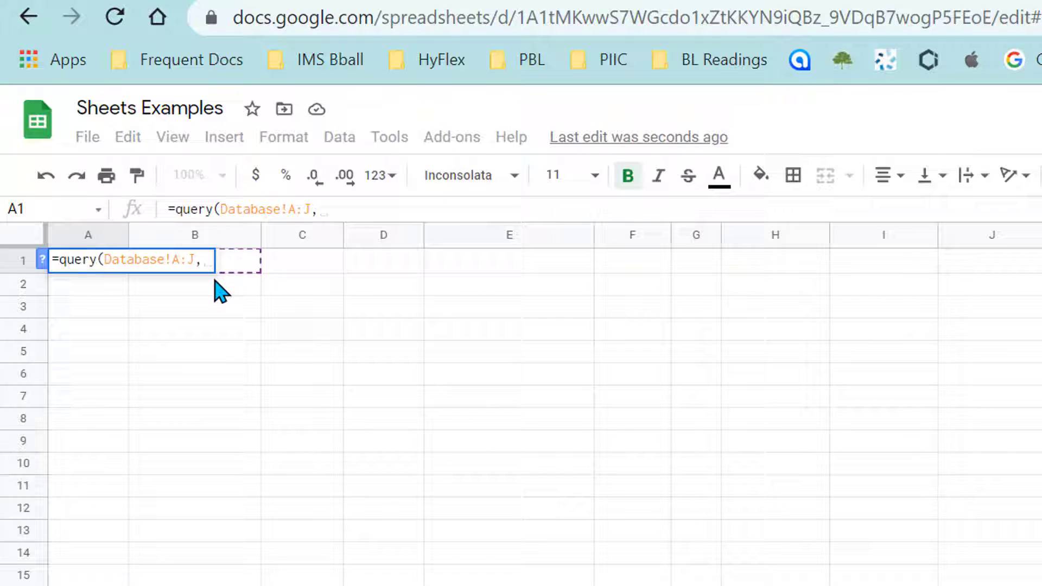
{"action": "type", "text": "\""}
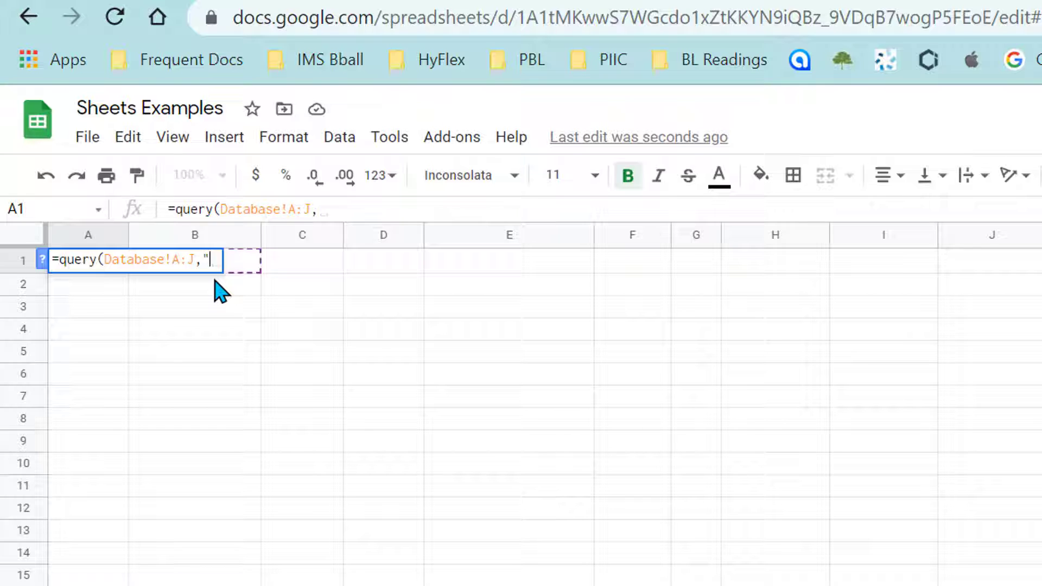
{"action": "type", "text": "seeect * where G "}
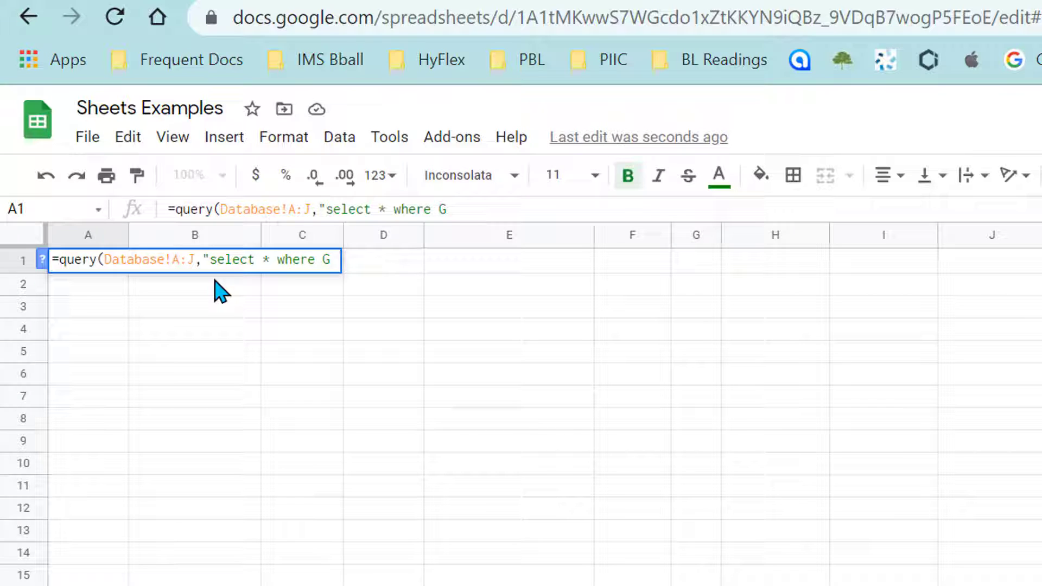
{"action": "type", "text": "Contains "}
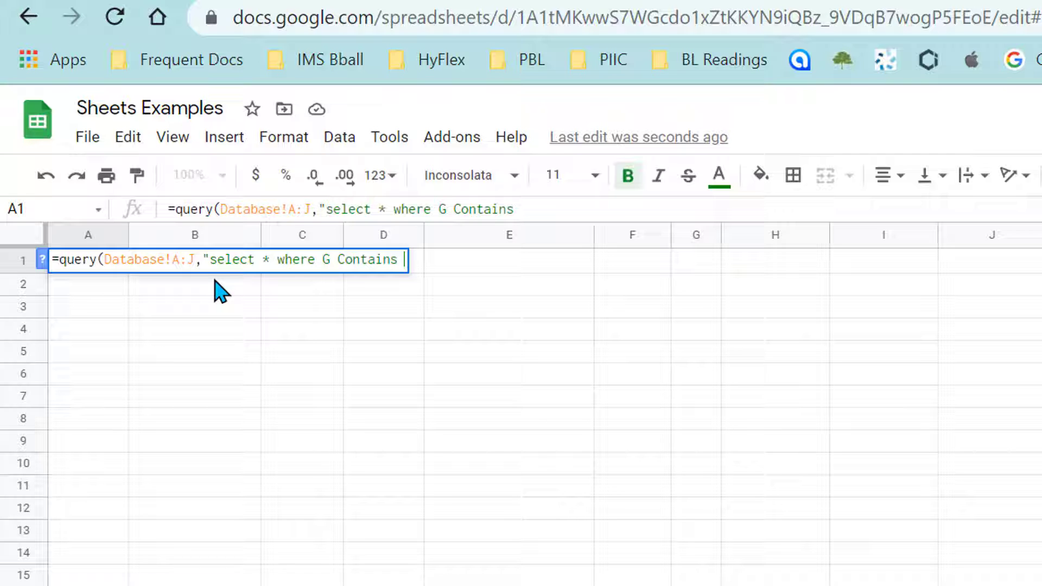
{"action": "type", "text": "'8'\")"}
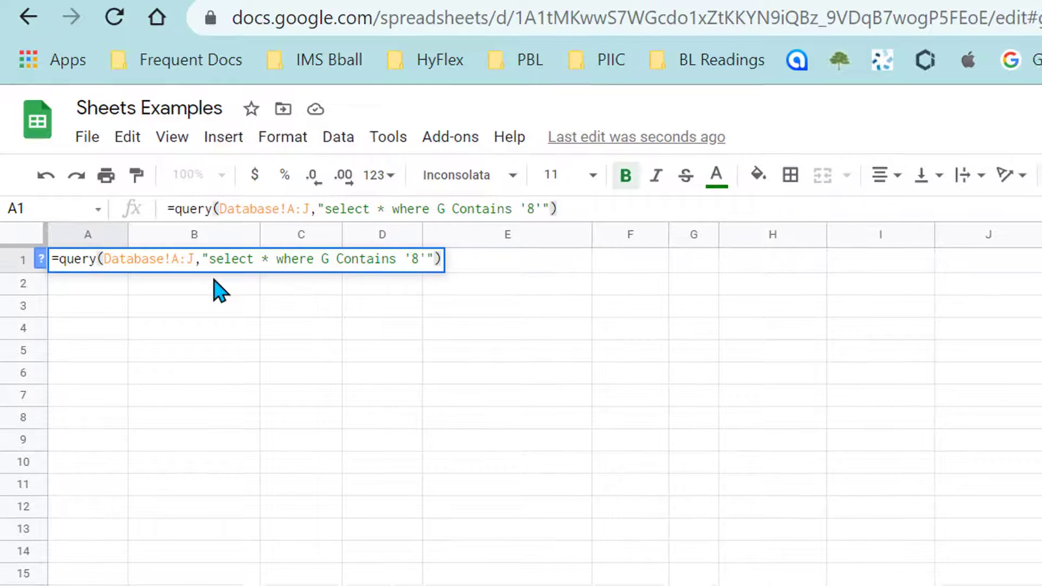
{"action": "key", "text": "Return"}
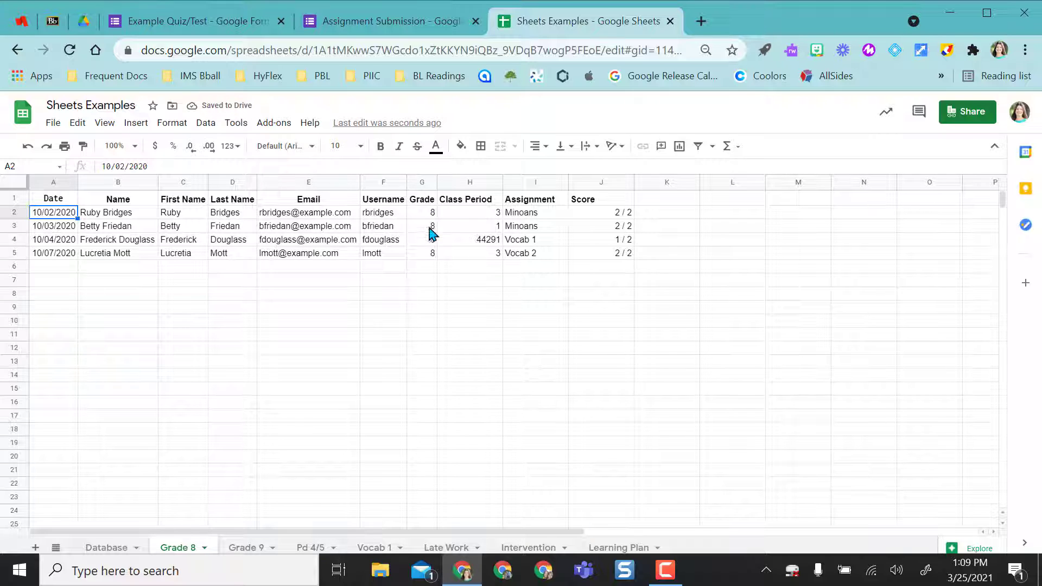
Step: Compare the results with Database's grade 8 entries, then select the whole query formula for copying
{"action": "left_click", "coordinate": [116, 547]}
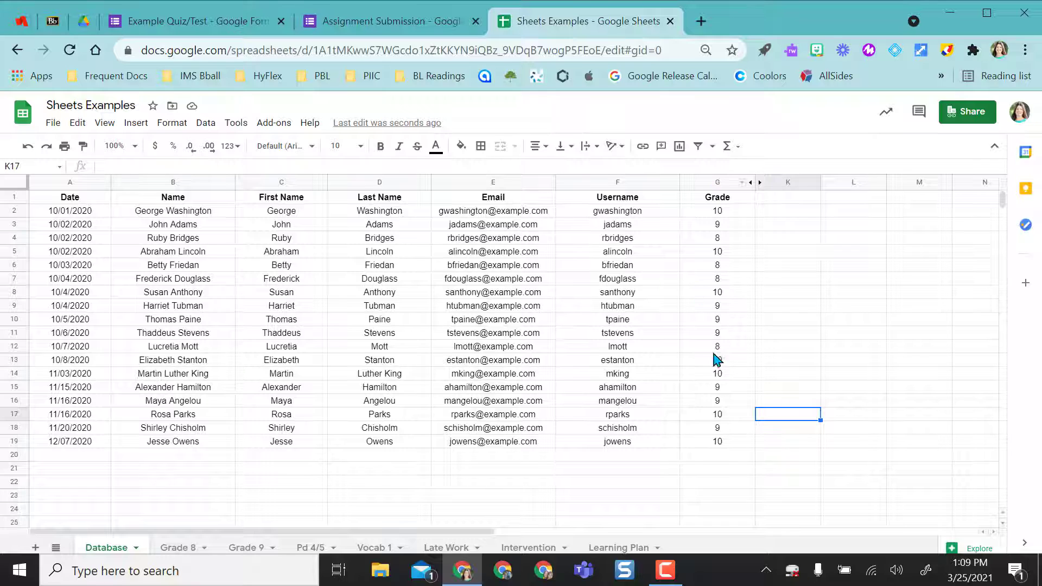
{"action": "left_click", "coordinate": [720, 239]}
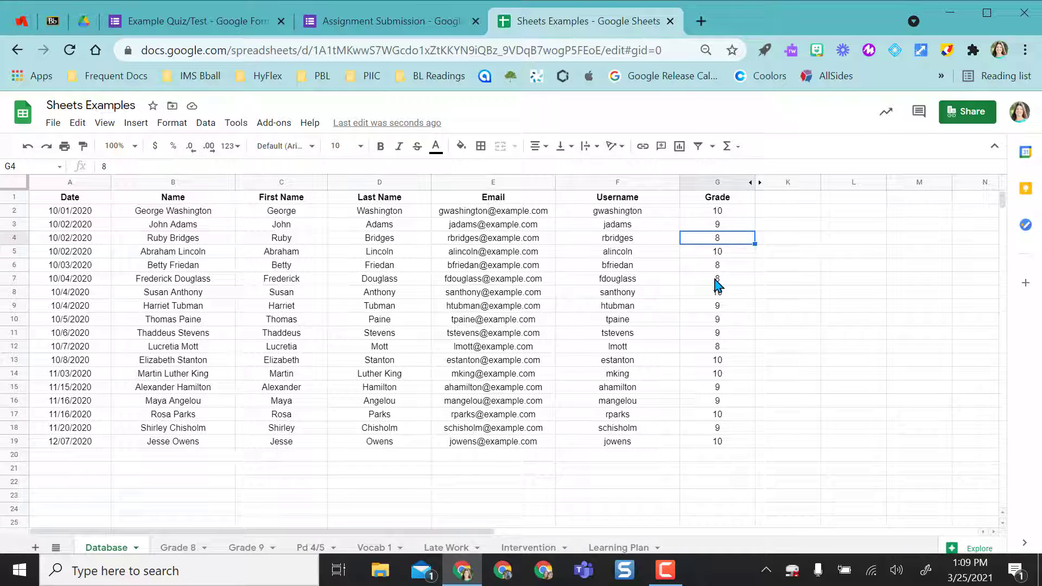
{"action": "left_click", "coordinate": [717, 279]}
{"action": "left_click", "coordinate": [179, 547]}
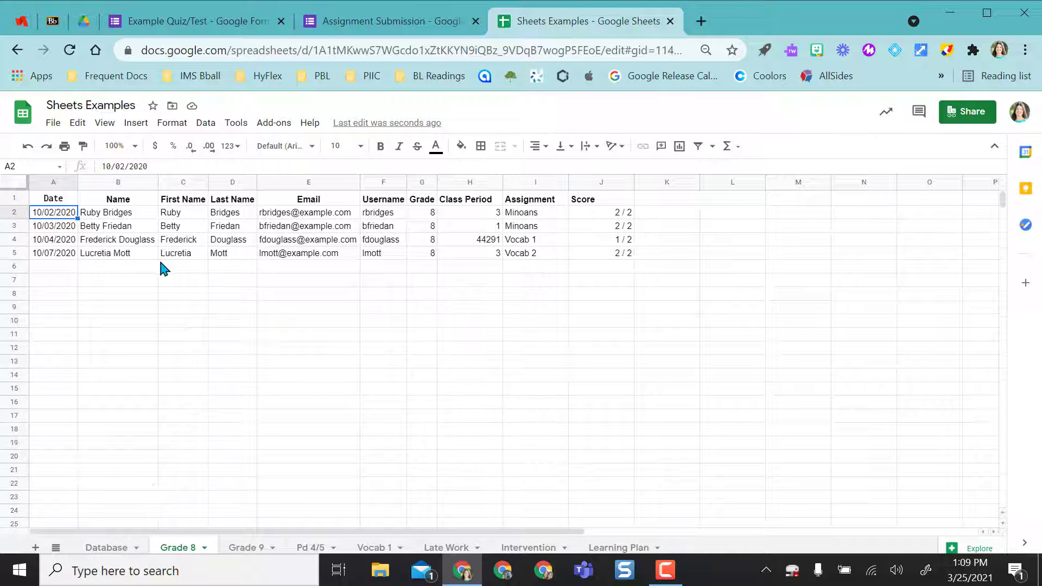
{"action": "left_click", "coordinate": [181, 547]}
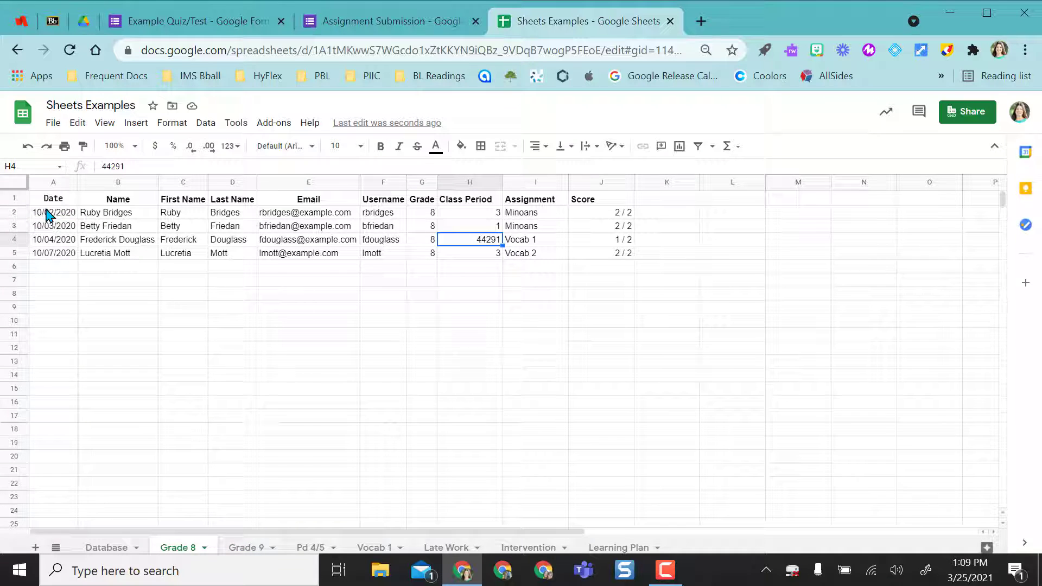
{"action": "left_click", "coordinate": [47, 202]}
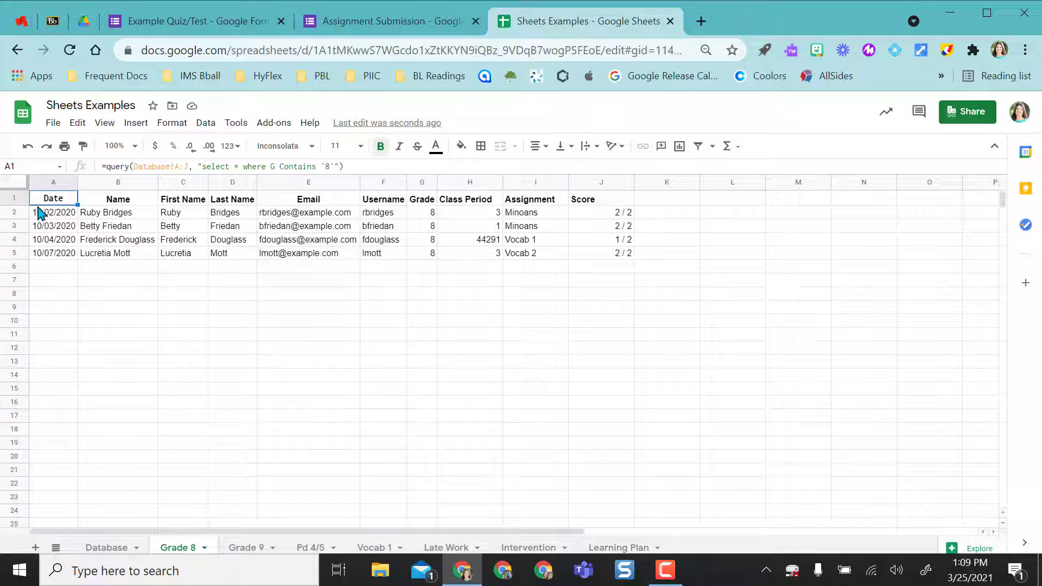
{"action": "left_click_drag", "start_coordinate": [103, 167], "coordinate": [369, 182]}
{"action": "key", "text": "ctrl+c"}
Step: Paste the query into Grade 9's A1 and change its condition from '8' to '9'
{"action": "left_click", "coordinate": [250, 547]}
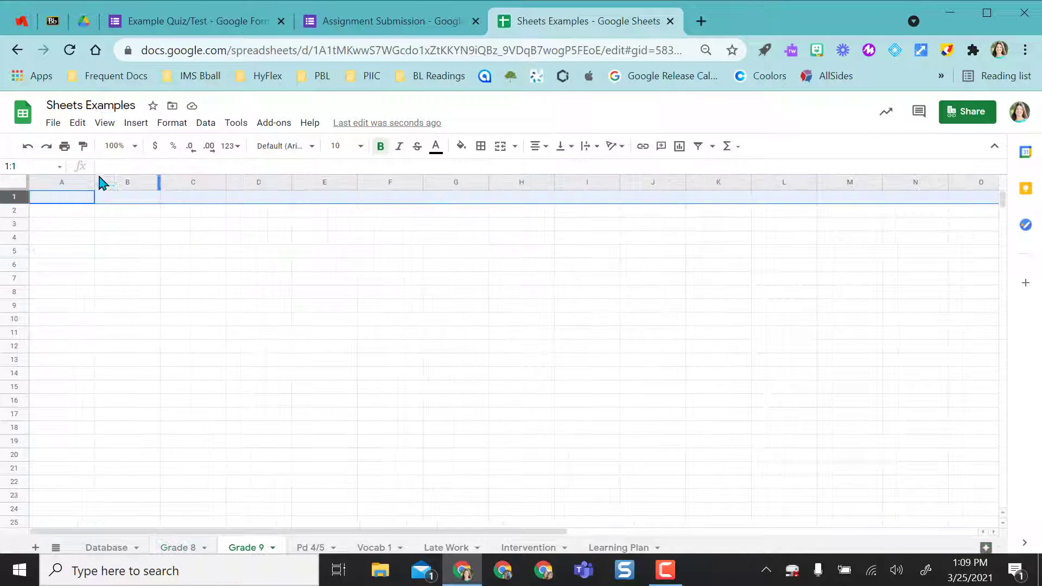
{"action": "left_click", "coordinate": [63, 203]}
{"action": "key", "text": "ctrl+v"}
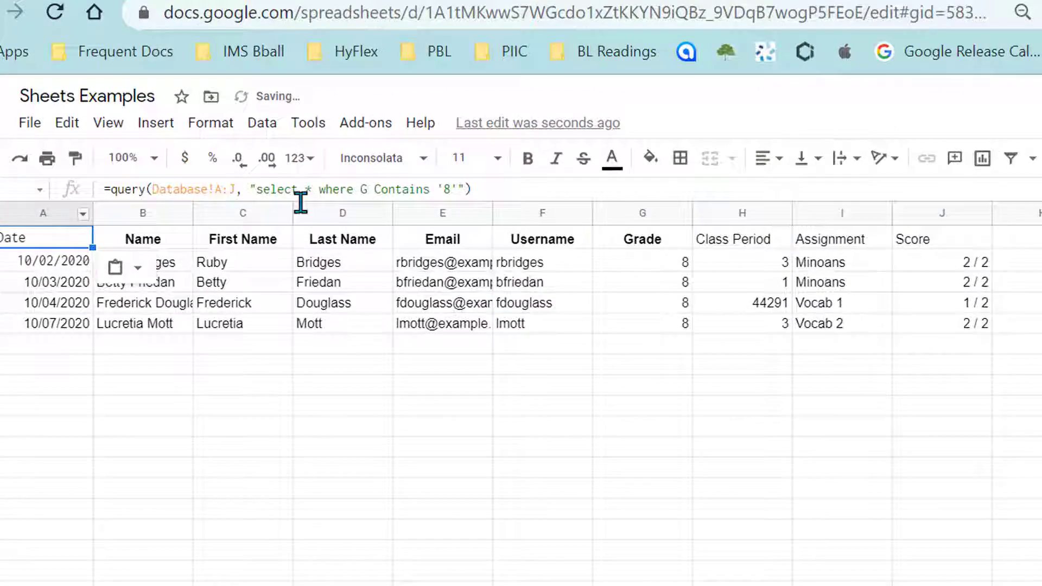
{"action": "left_click", "coordinate": [481, 197]}
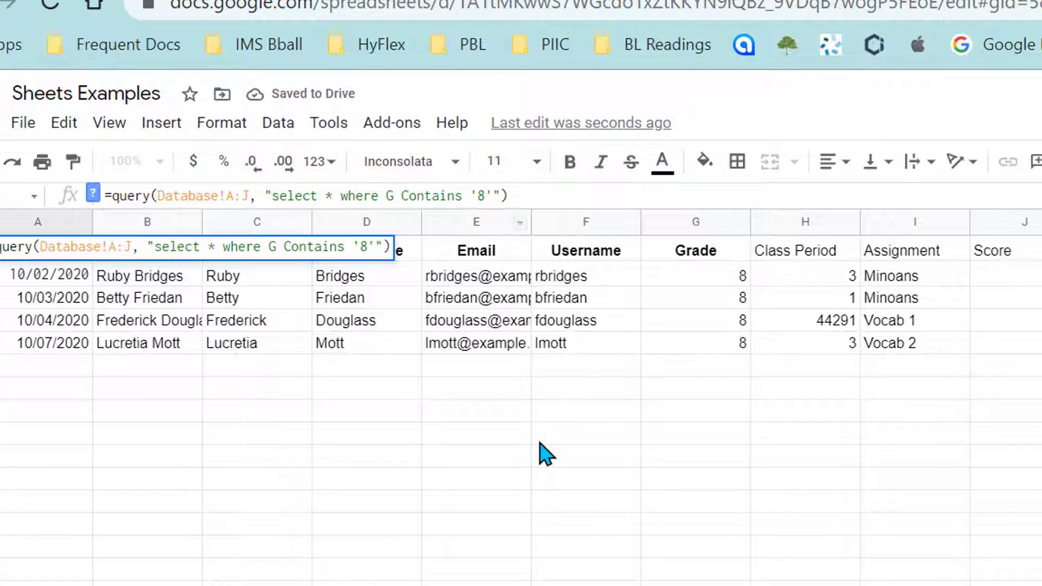
{"action": "key", "text": "BackSpace"}
{"action": "type", "text": "9"}
{"action": "key", "text": "Return"}
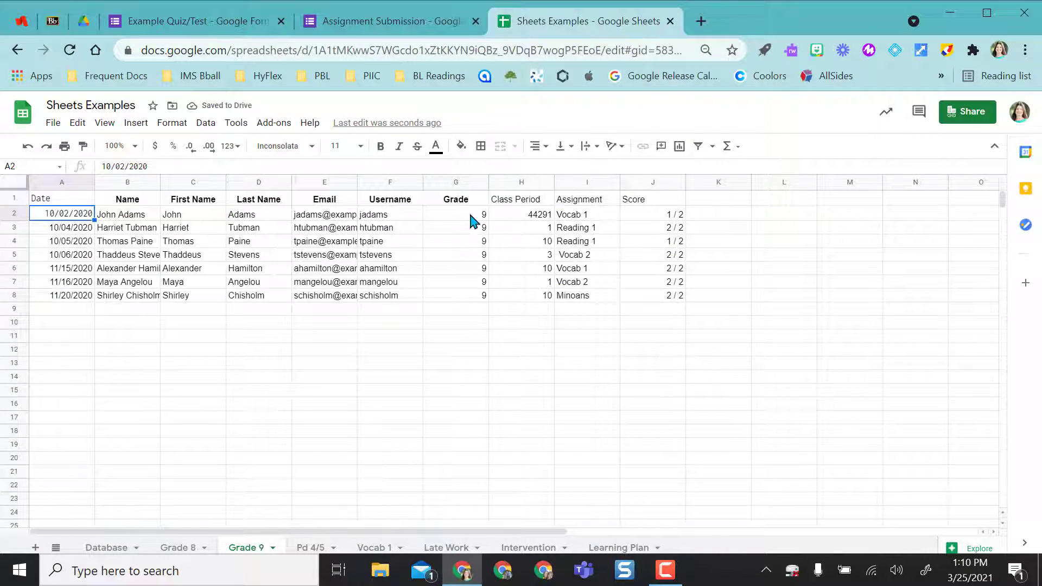
{"action": "key", "text": "ctrl+shift+Page_Up"}
{"action": "key", "text": "ctrl+shift+Page_Up"}
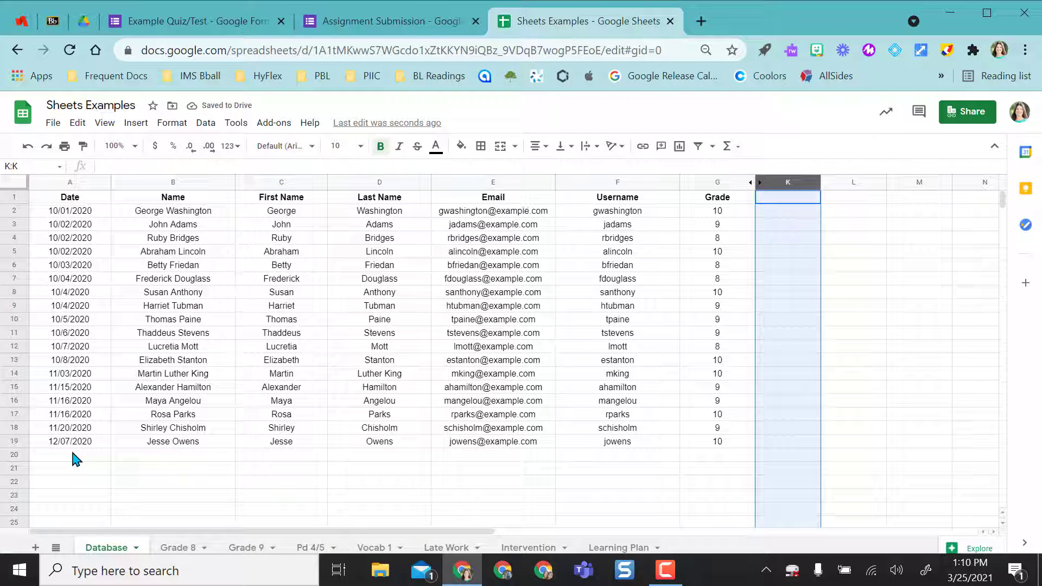
Step: Add Database row 20 dated 12/10/2020 with the new student's name
{"action": "left_click", "coordinate": [73, 454]}
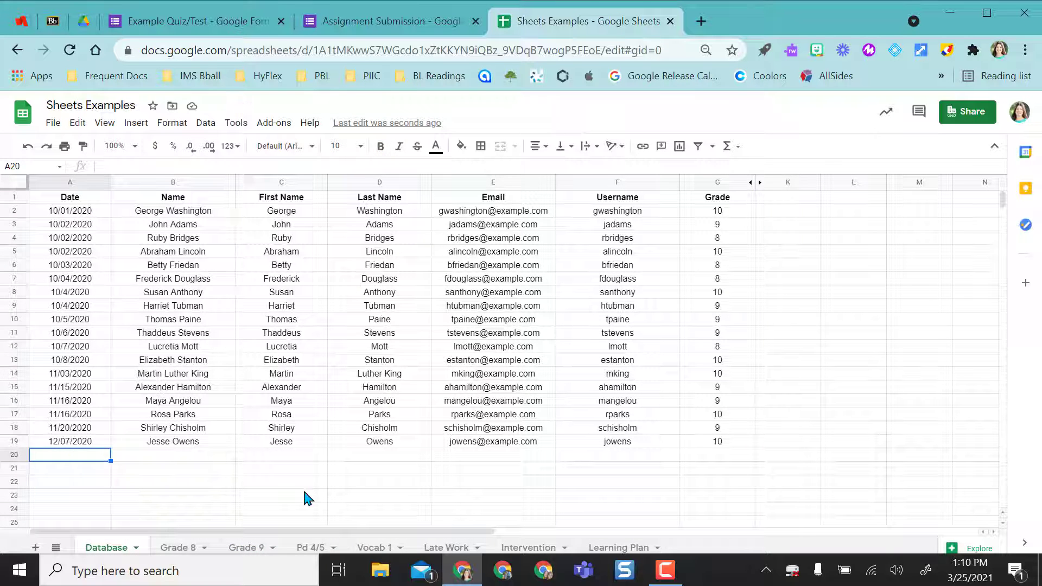
{"action": "type", "text": "12/10"}
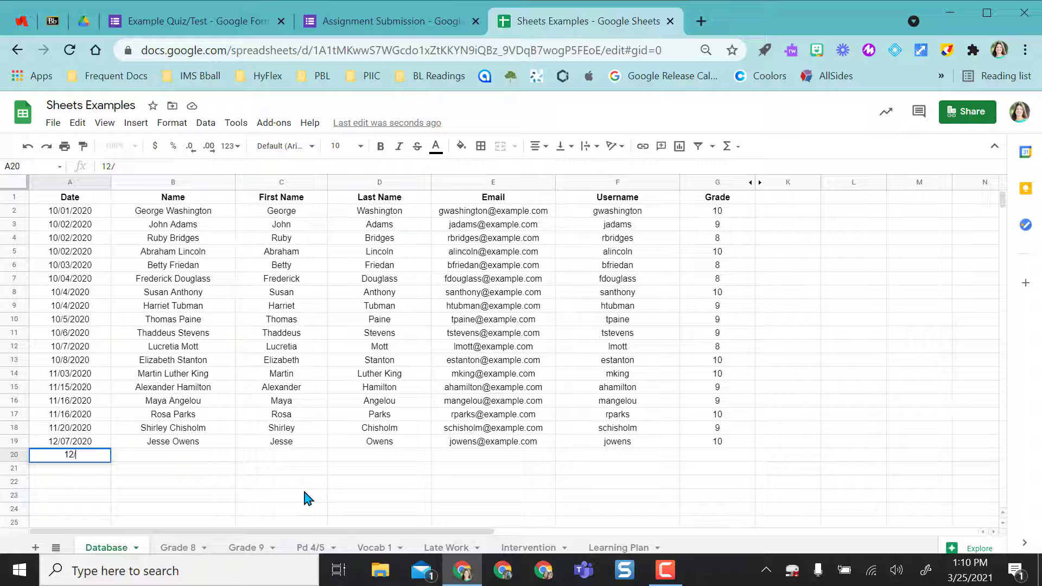
{"action": "type", "text": "/2020"}
{"action": "key", "text": "Tab"}
{"action": "type", "text": "Tupac SHa"}
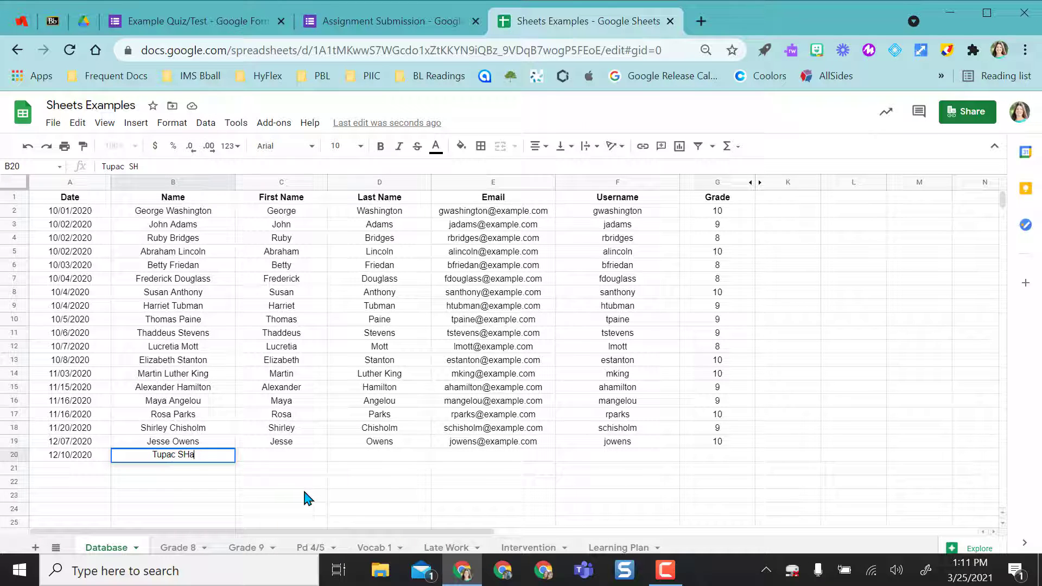
{"action": "type", "text": "kur"}
{"action": "key", "text": "Return"}
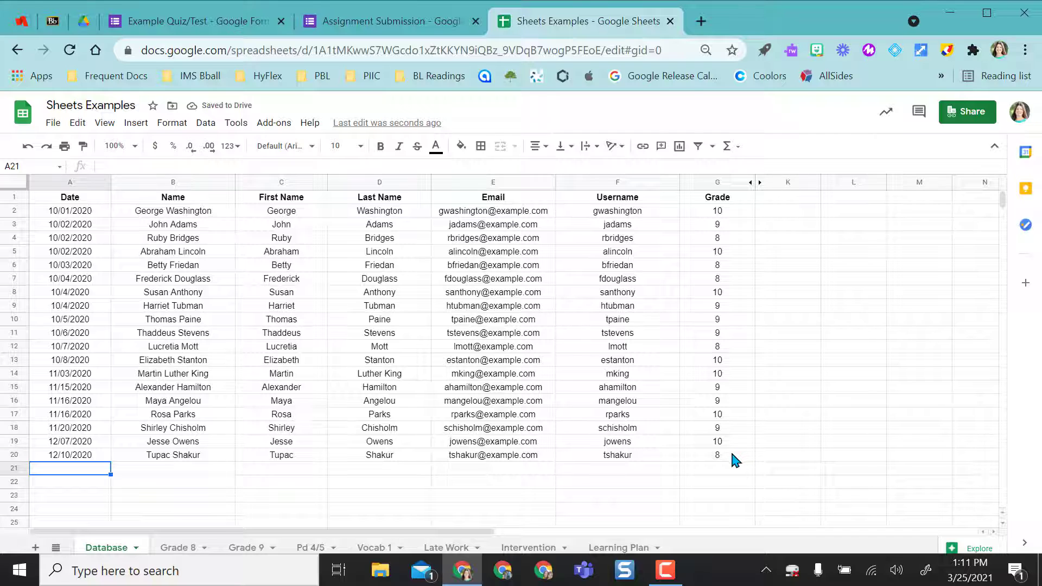
Step: Check that the new student appears on Grade 8, with empty Class Period and Assignment cells
{"action": "left_click", "coordinate": [181, 548]}
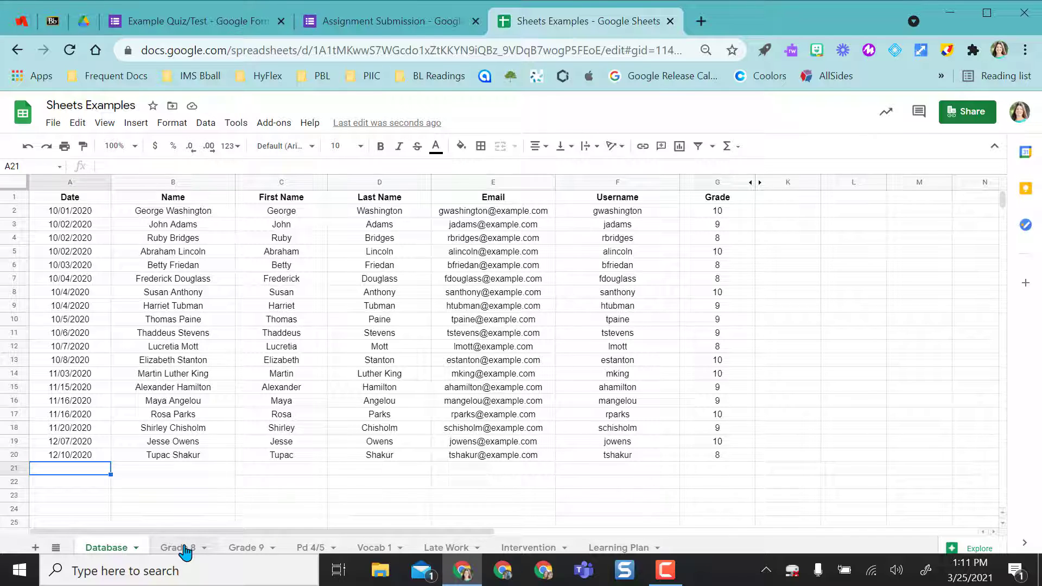
{"action": "left_click_drag", "start_coordinate": [42, 270], "coordinate": [500, 276]}
{"action": "left_click", "coordinate": [488, 276]}
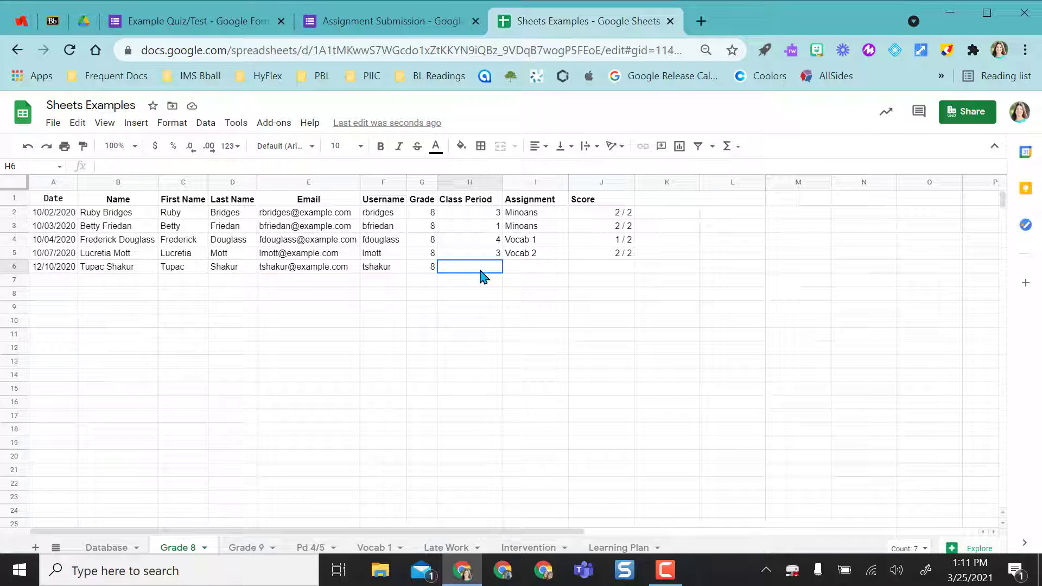
{"action": "left_click", "coordinate": [532, 277]}
Step: Unhide columns H–J on Database and fill row 20 with period 4, Vocab 1 and a 2/2 score
{"action": "left_click", "coordinate": [597, 277]}
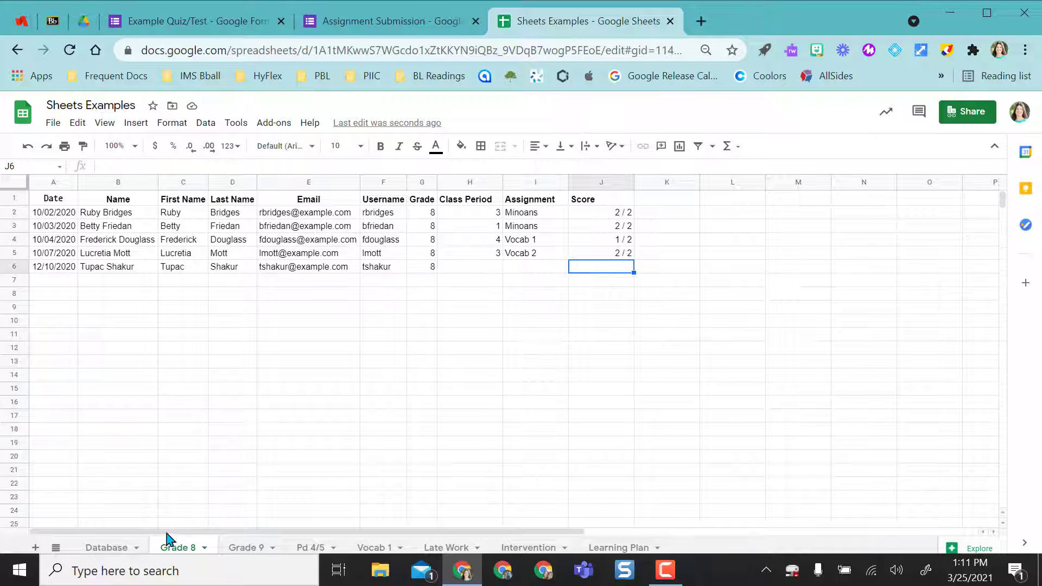
{"action": "left_click", "coordinate": [106, 548]}
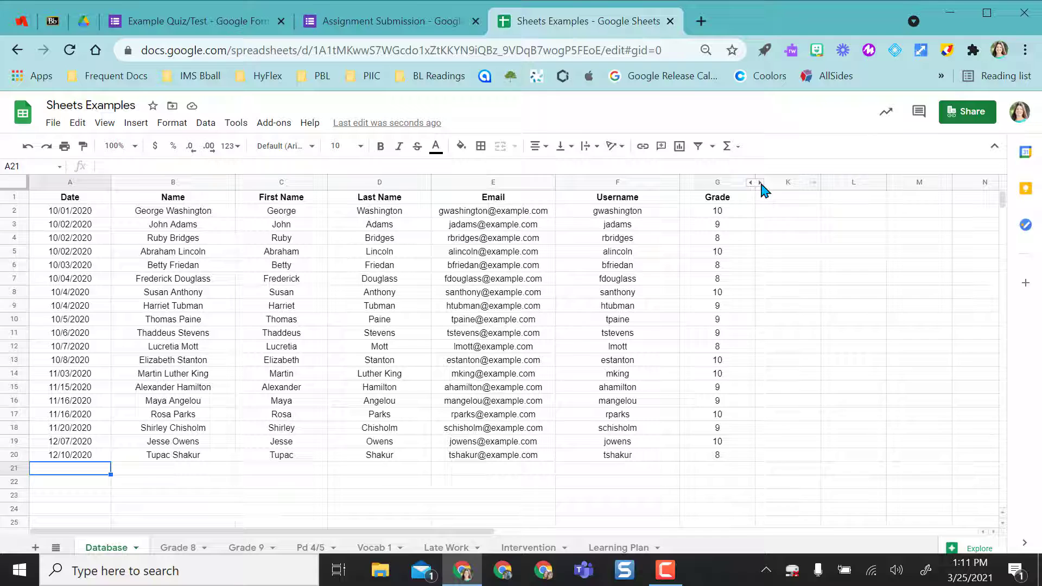
{"action": "left_click", "coordinate": [759, 183]}
{"action": "left_click", "coordinate": [800, 456]}
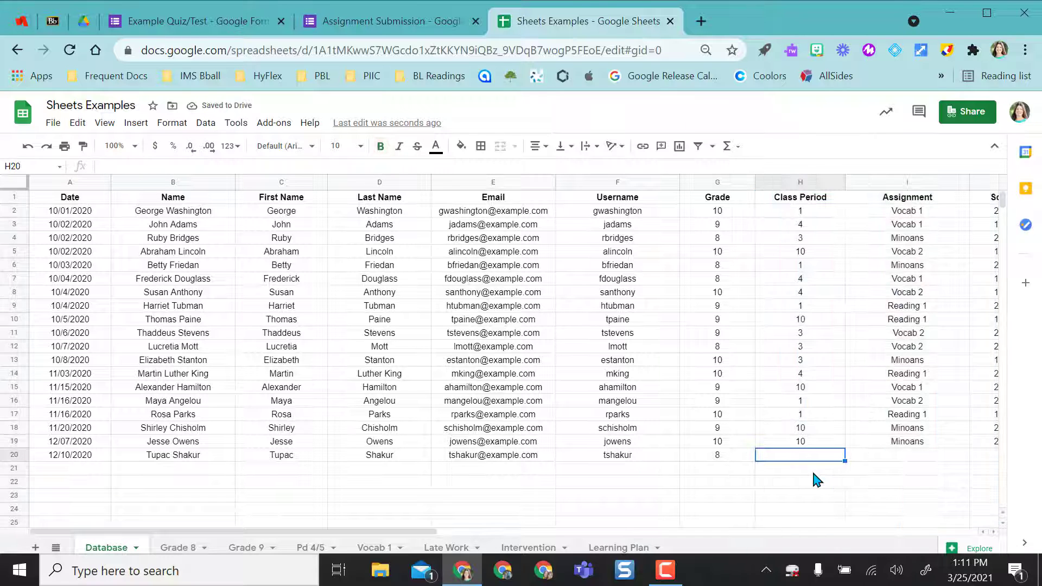
{"action": "type", "text": "4"}
{"action": "left_click", "coordinate": [899, 455]}
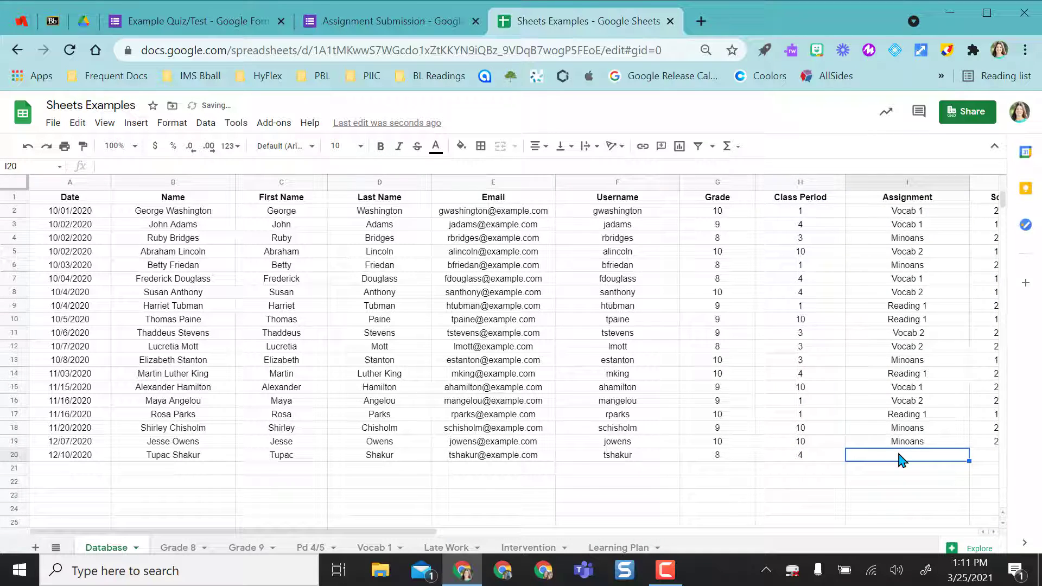
{"action": "type", "text": "Vocab 1"}
{"action": "left_click", "coordinate": [993, 441]}
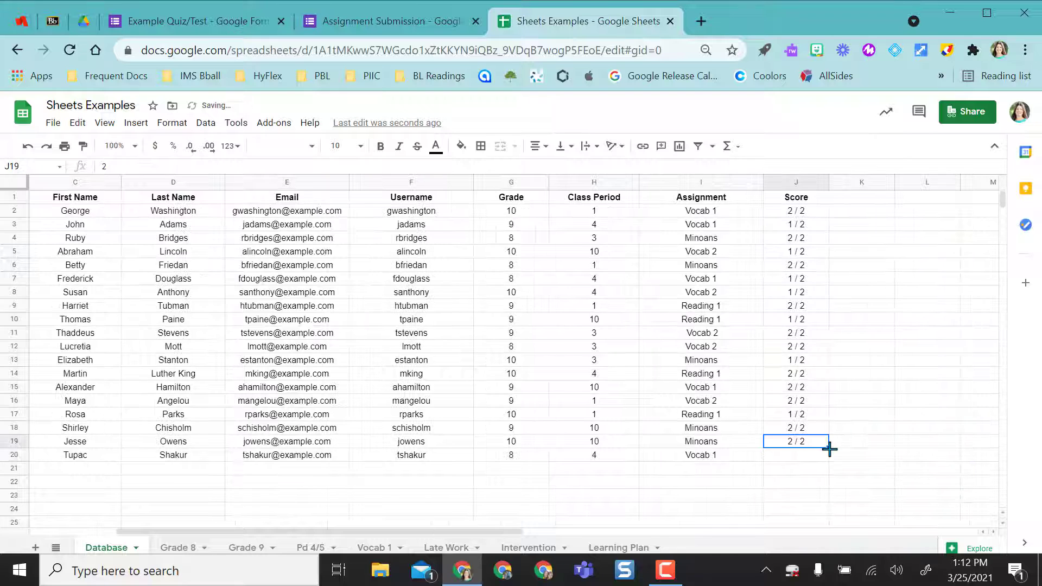
{"action": "left_click_drag", "start_coordinate": [828, 448], "coordinate": [792, 458]}
{"action": "left_click", "coordinate": [683, 490]}
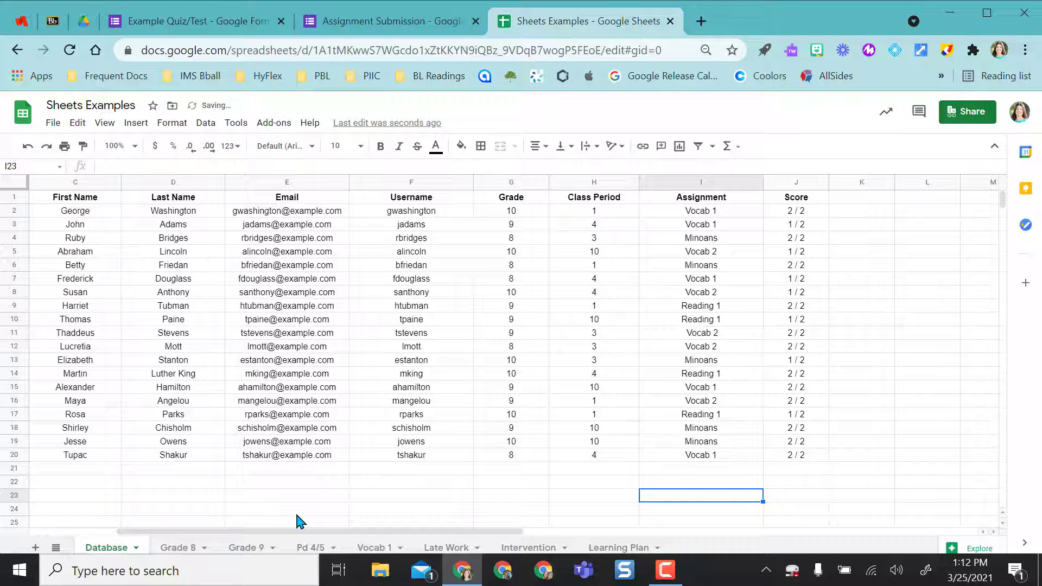
Step: Confirm on Grade 8 that the new row shows period 4, Vocab 1 and score 2/2
{"action": "left_click", "coordinate": [178, 547]}
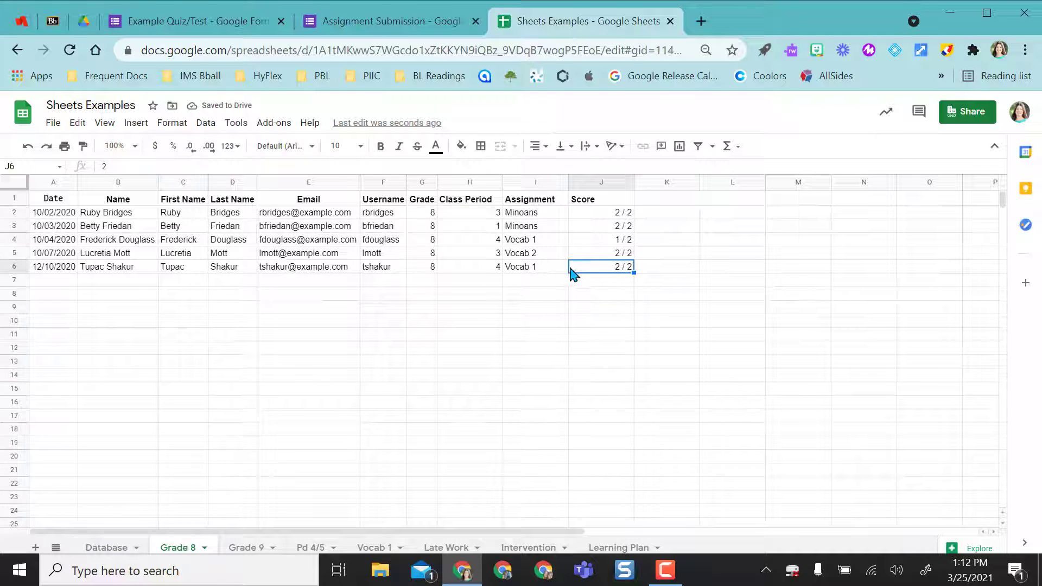
{"action": "left_click", "coordinate": [468, 269]}
{"action": "left_click", "coordinate": [526, 268]}
{"action": "left_click", "coordinate": [606, 267]}
{"action": "left_click", "coordinate": [99, 549]}
{"action": "key", "text": "ctrl+shift+Tab"}
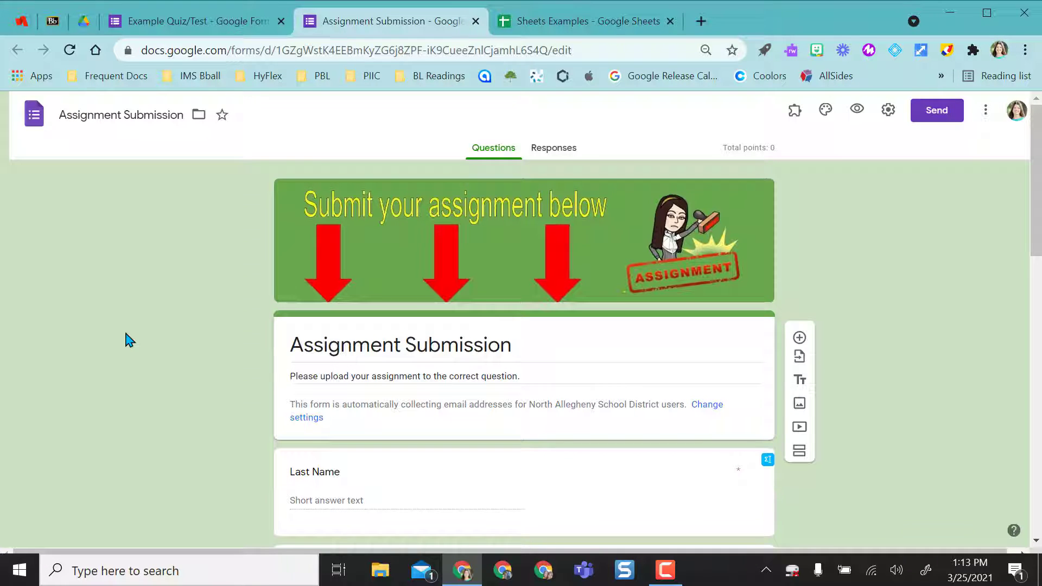
{"action": "scroll", "coordinate": [128, 340], "scroll_direction": "down", "scroll_amount": 7}
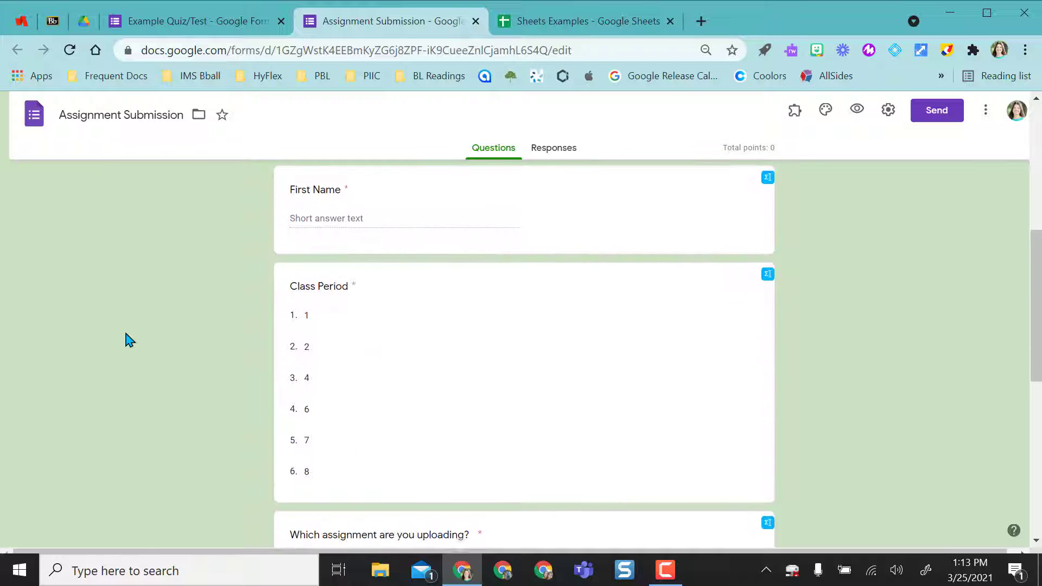
{"action": "left_click", "coordinate": [533, 24]}
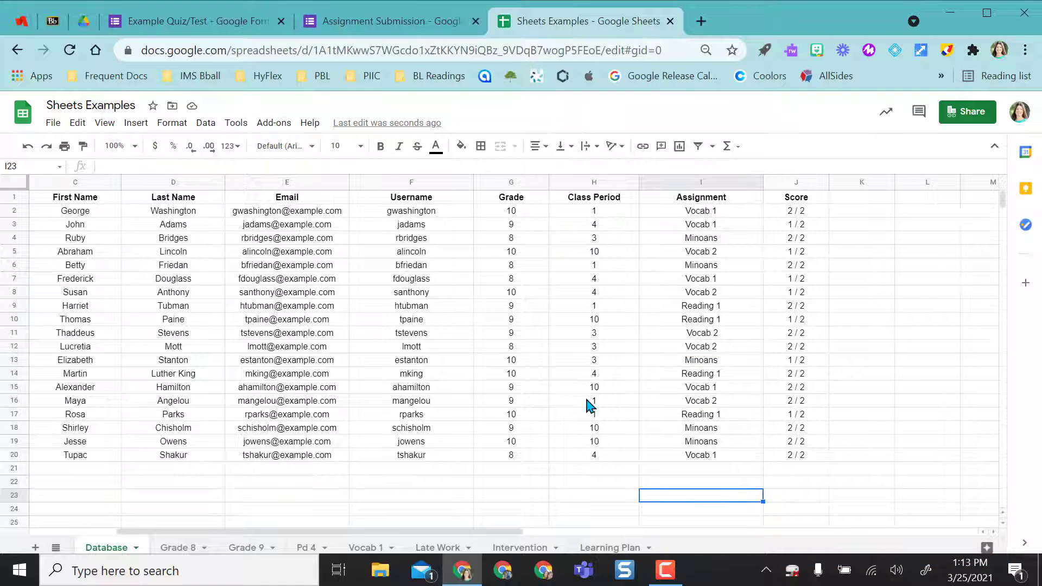
Step: Enter =query(Database!A:J, "select * where H Contains '4'") in Pd 4's A1 and check the period-4 results
{"action": "left_click", "coordinate": [306, 548]}
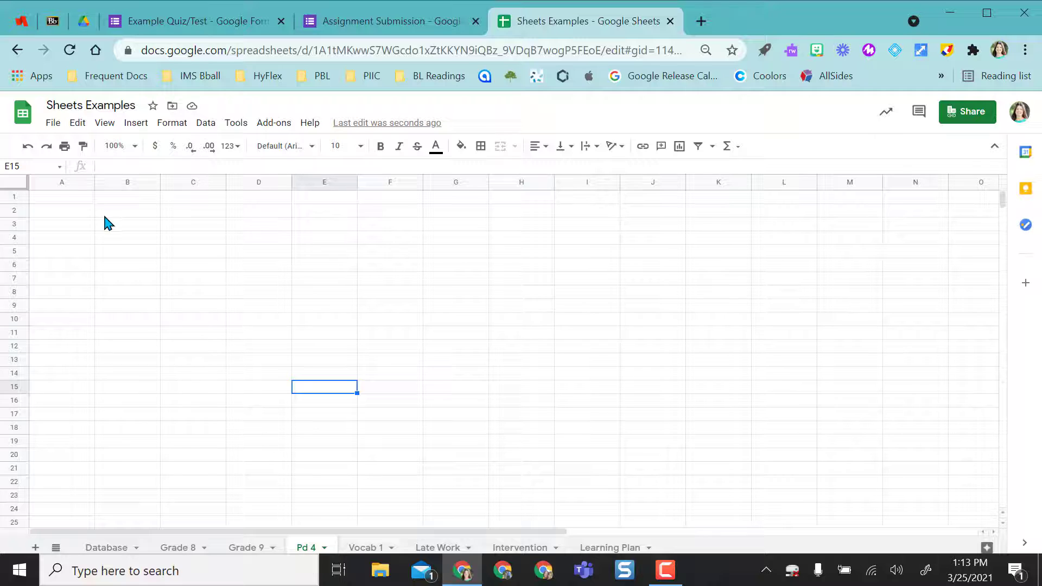
{"action": "left_click", "coordinate": [63, 199]}
{"action": "type", "text": "=qu"}
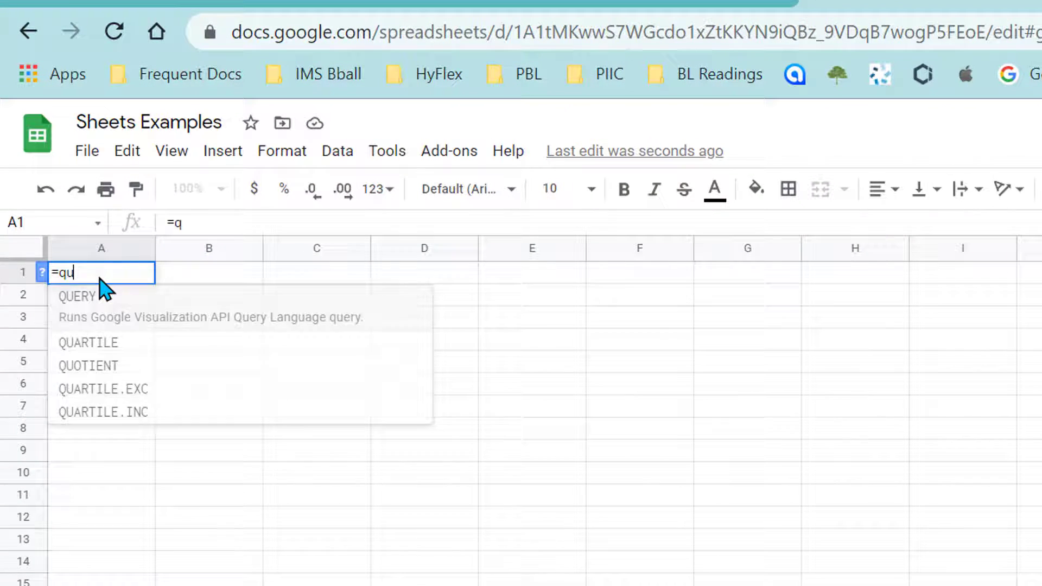
{"action": "type", "text": "ery(Database"}
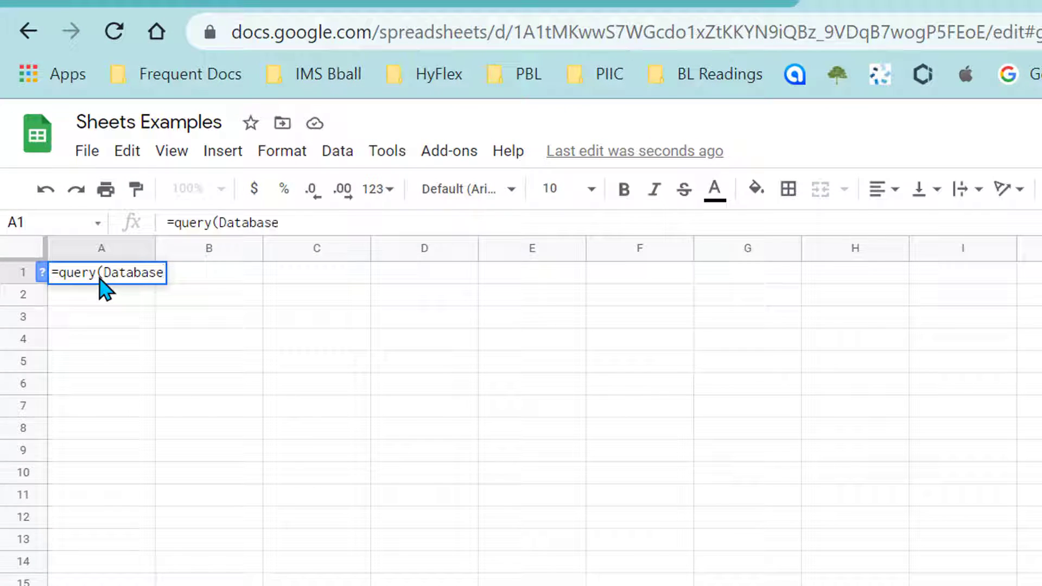
{"action": "type", "text": "!A:"}
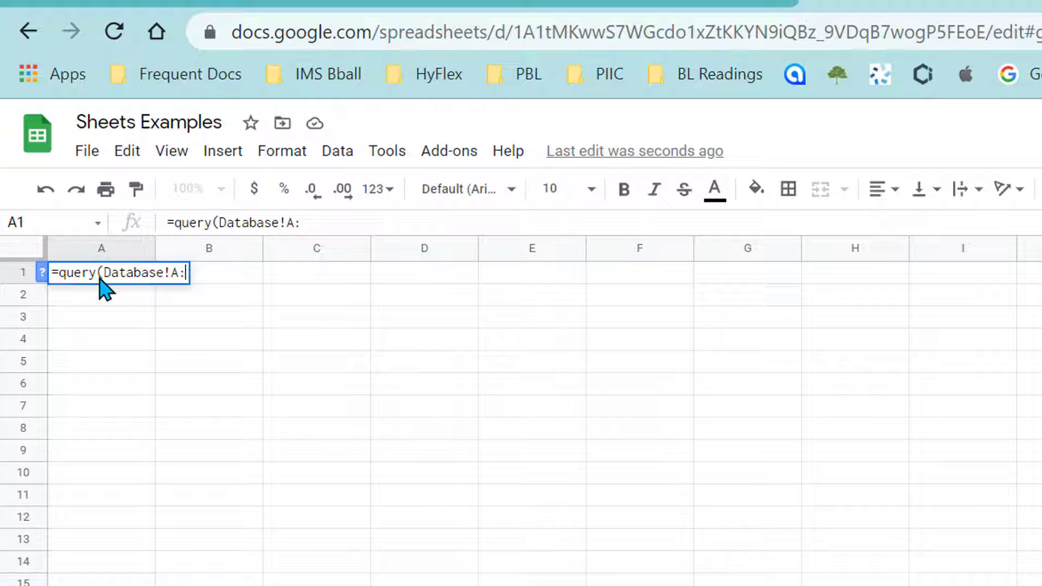
{"action": "type", "text": "J"}
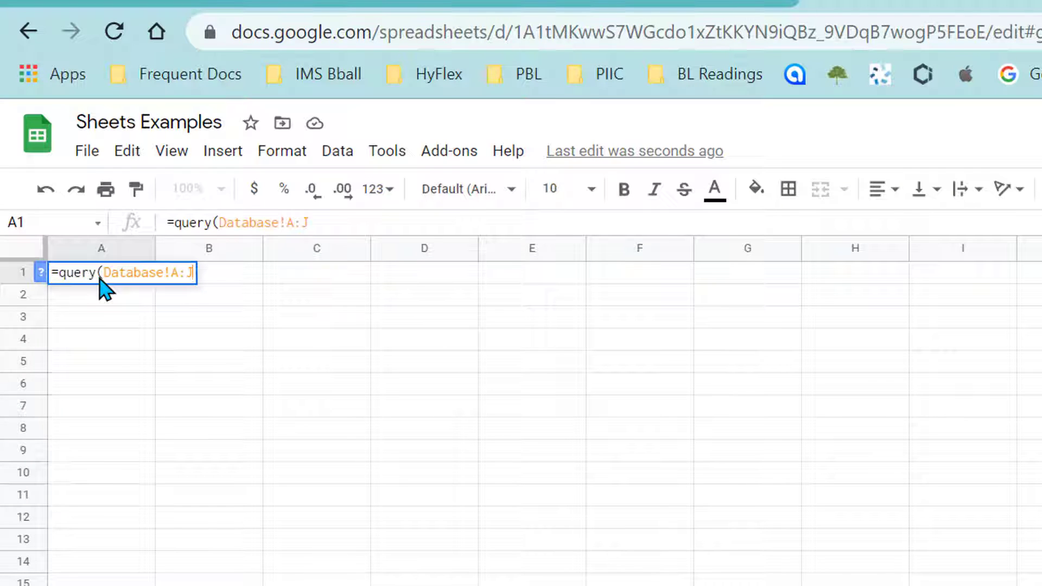
{"action": "type", "text": ", \"sele"}
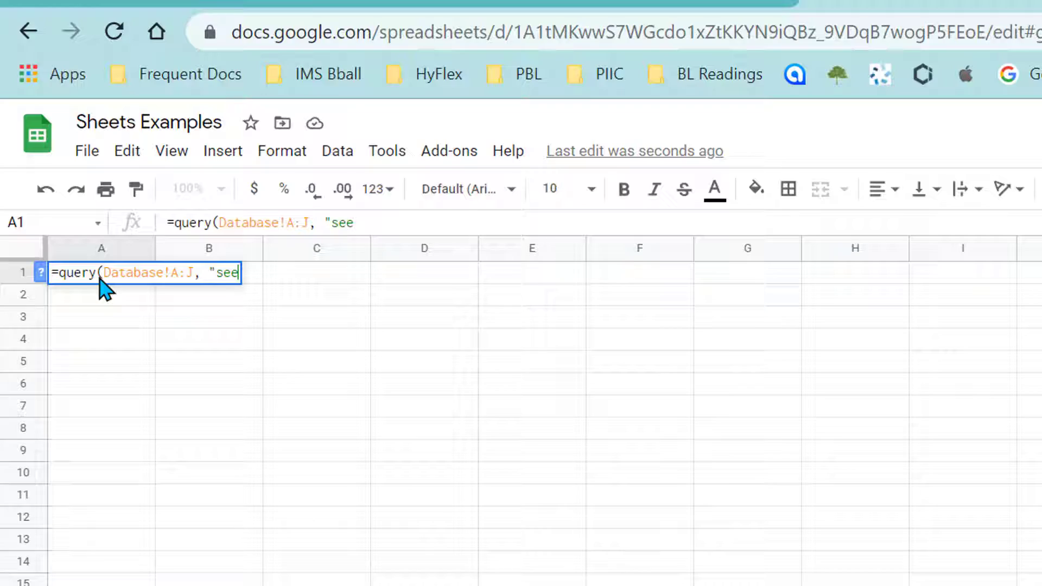
{"action": "type", "text": "ct * where"}
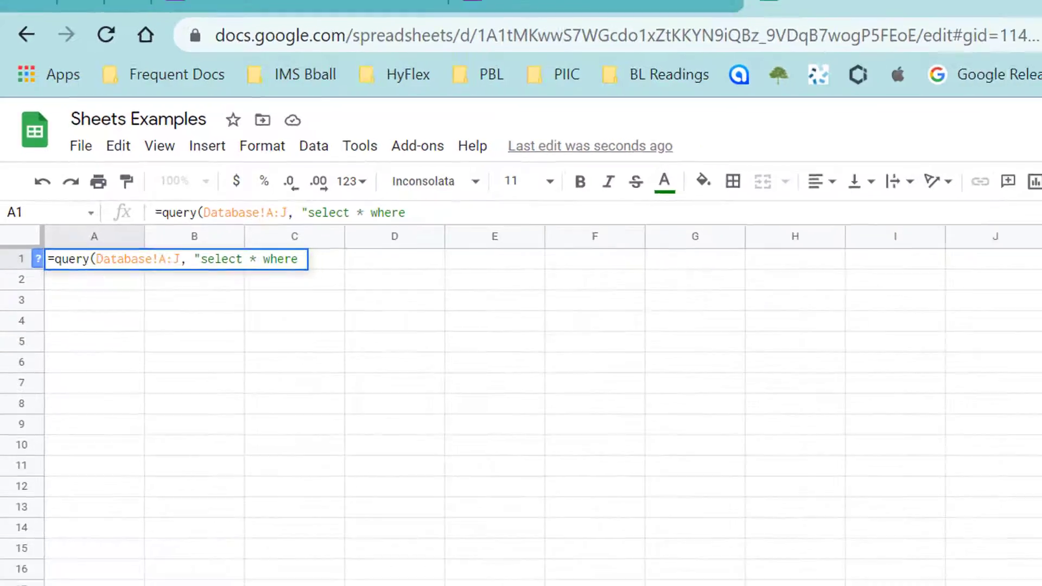
{"action": "left_click", "coordinate": [112, 573]}
{"action": "left_click", "coordinate": [624, 188]}
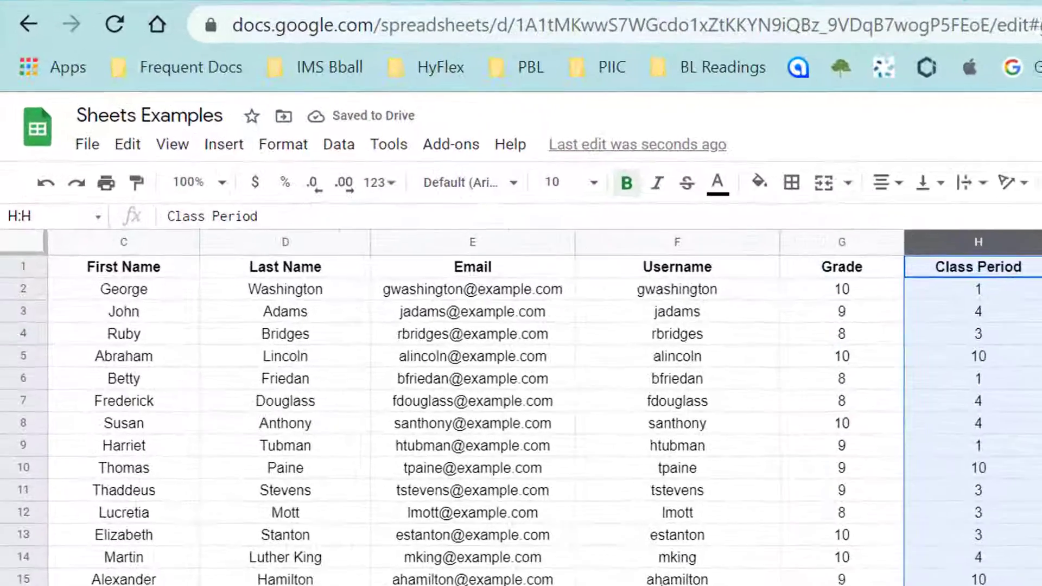
{"action": "type", "text": "H Contains "}
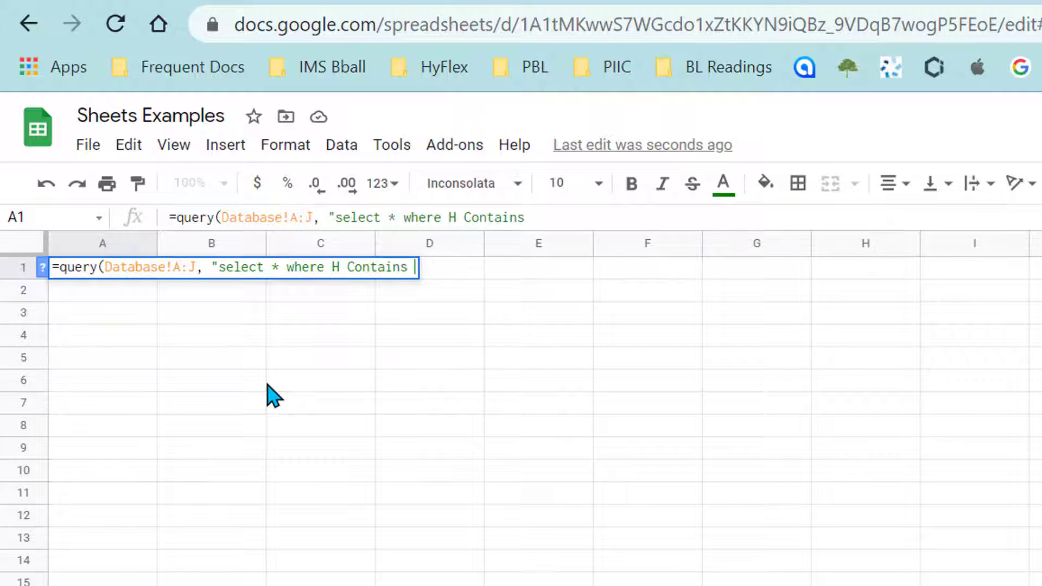
{"action": "type", "text": "'4'\")"}
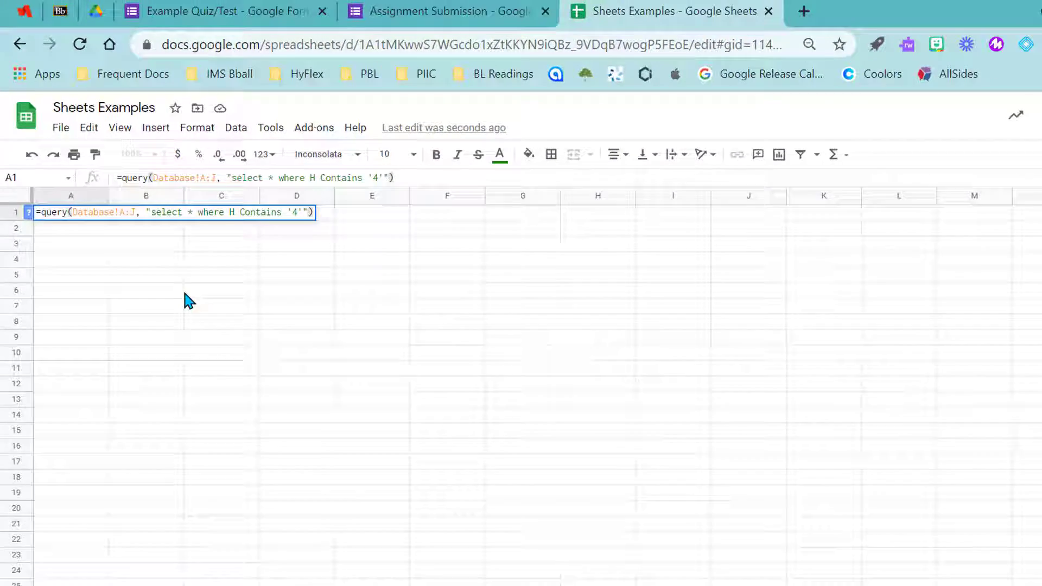
{"action": "key", "text": "Return"}
{"action": "left_click_drag", "start_coordinate": [524, 199], "coordinate": [535, 275]}
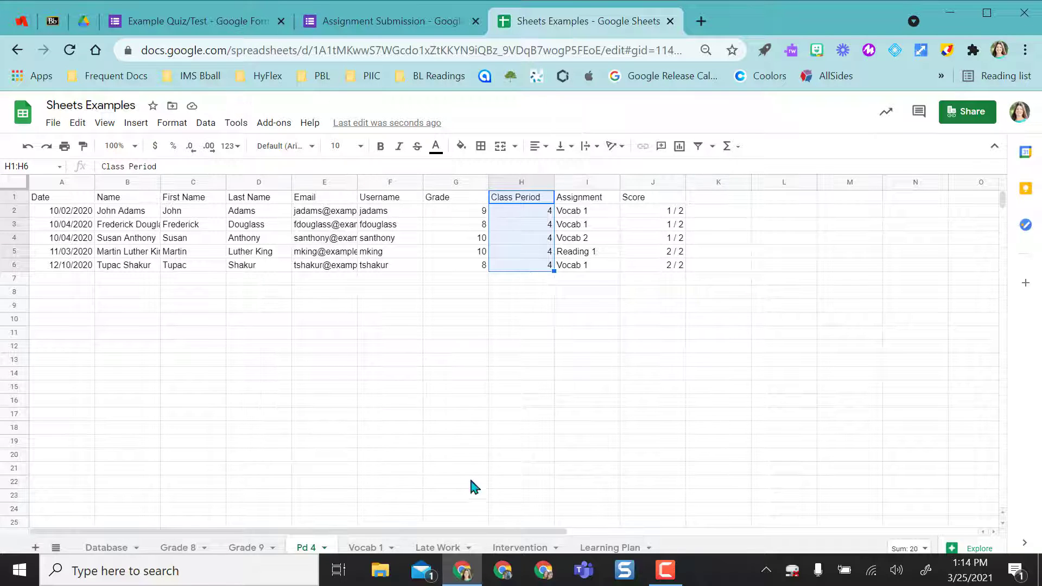
Step: Enter =query(Database!A:J, "Select * where I Contains 'vocab 1'") in Vocab 1's cell A1
{"action": "left_click", "coordinate": [363, 548]}
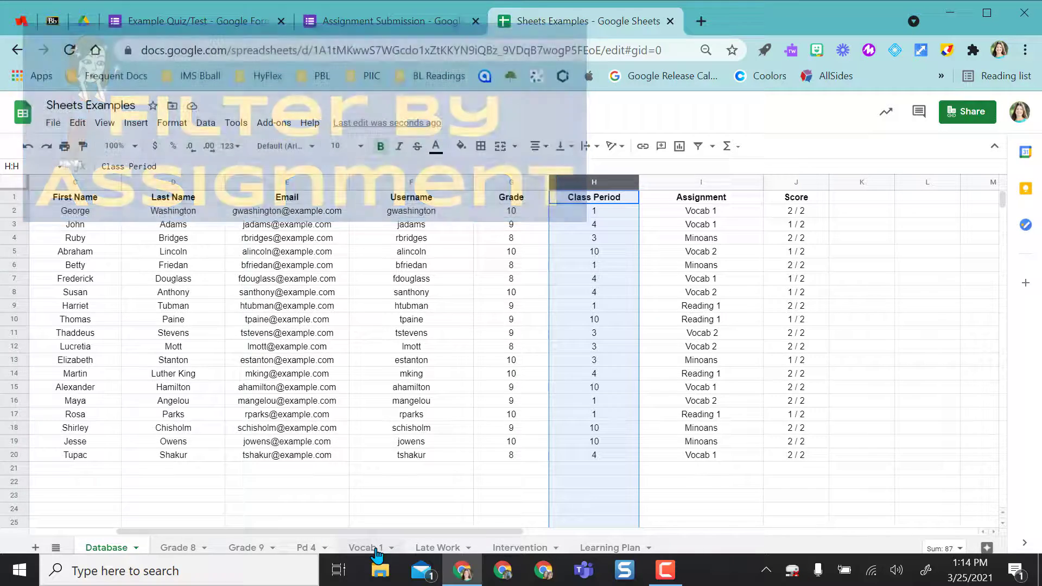
{"action": "left_click", "coordinate": [377, 550]}
{"action": "left_click", "coordinate": [60, 197]}
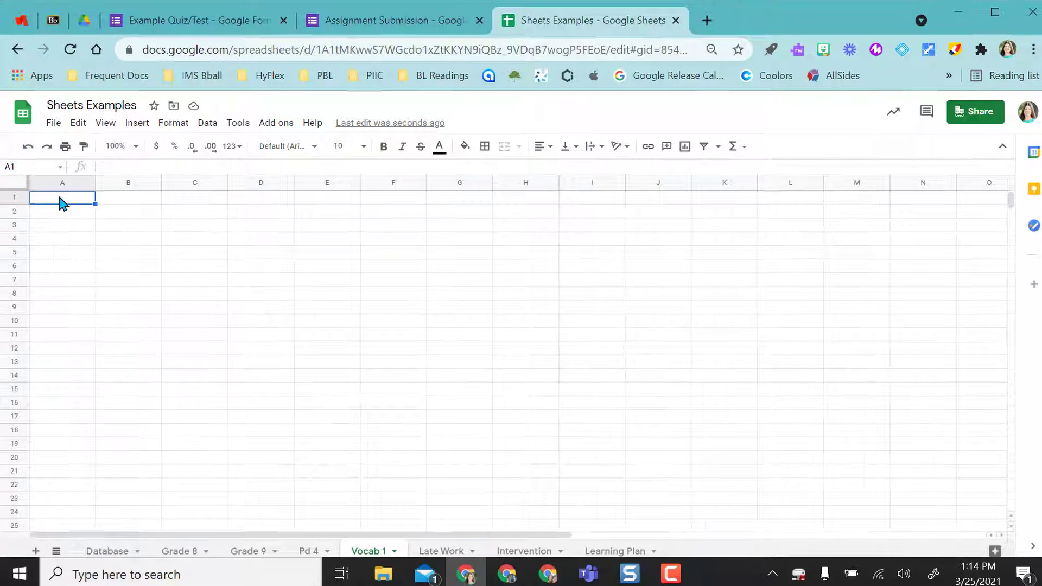
{"action": "type", "text": "=query"}
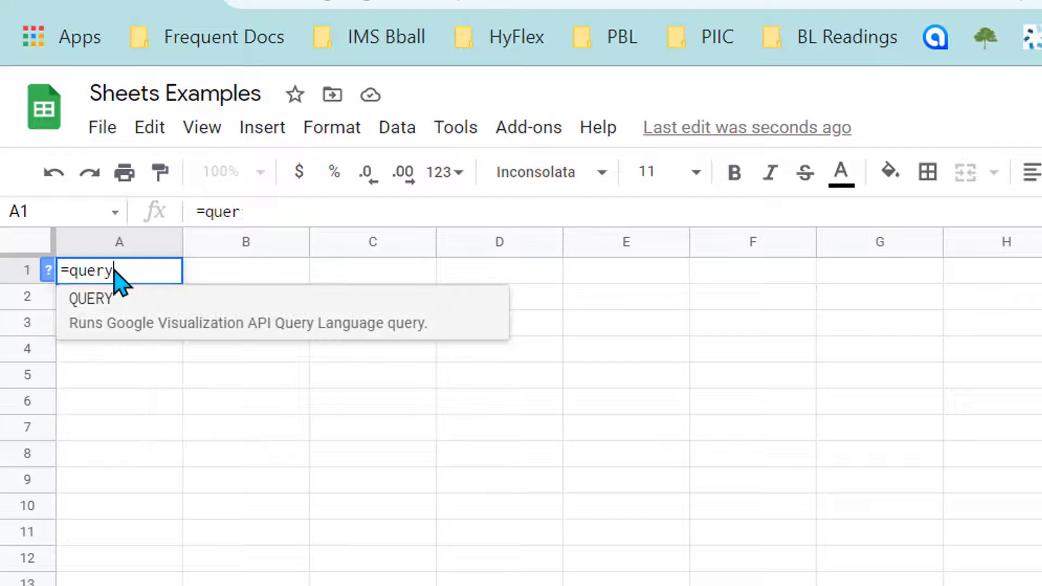
{"action": "type", "text": "(Database!A:J"}
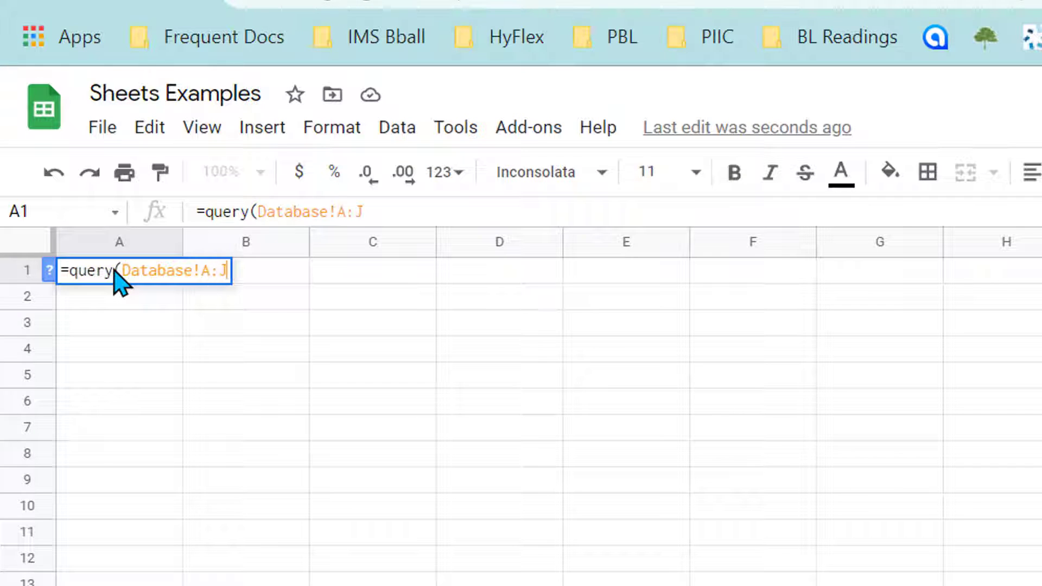
{"action": "type", "text": ", \"Select * where"}
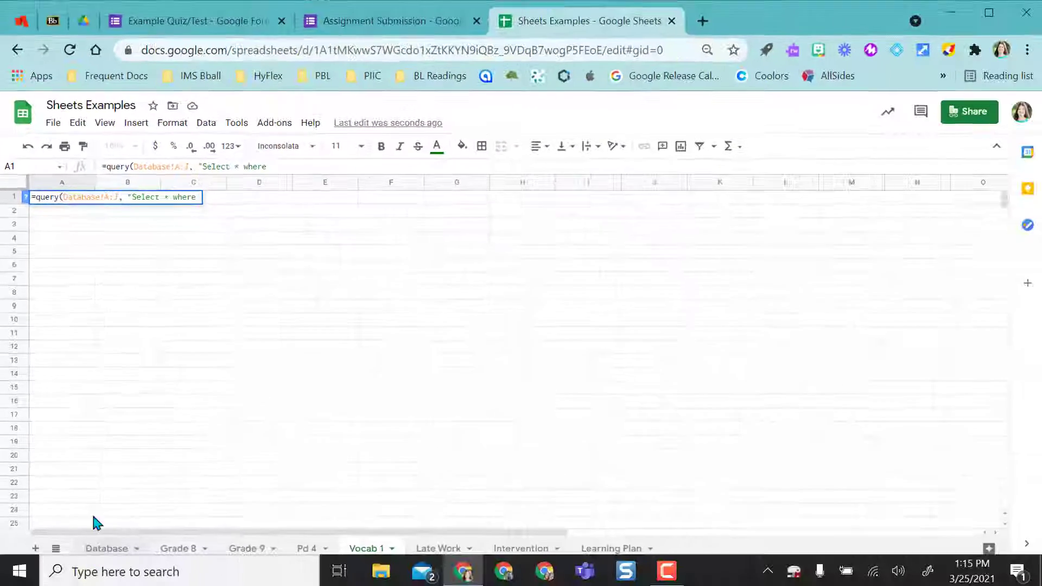
{"action": "left_click", "coordinate": [106, 547]}
{"action": "left_click", "coordinate": [703, 183]}
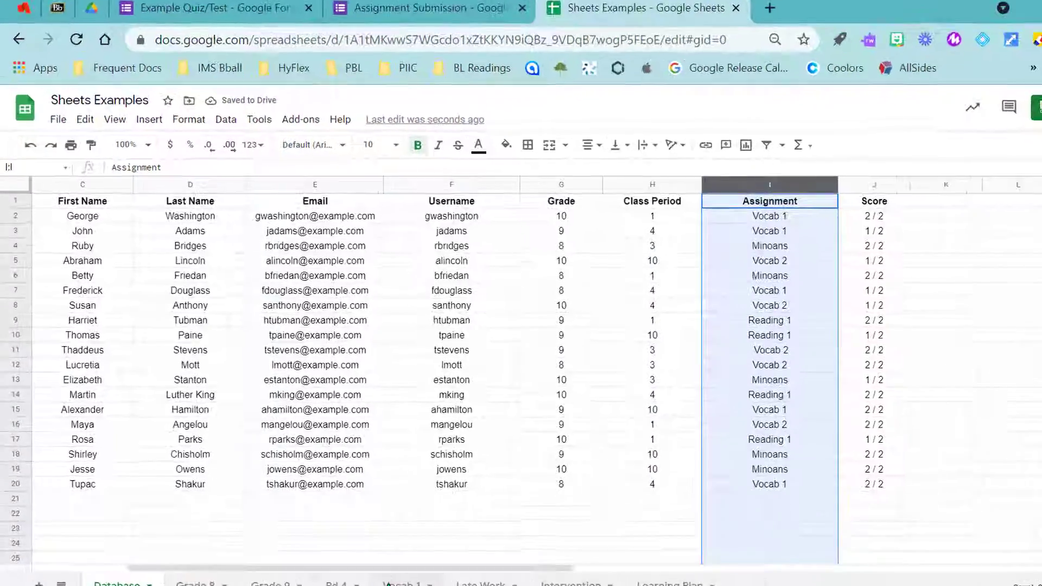
{"action": "type", "text": "I Contains 'vocab"}
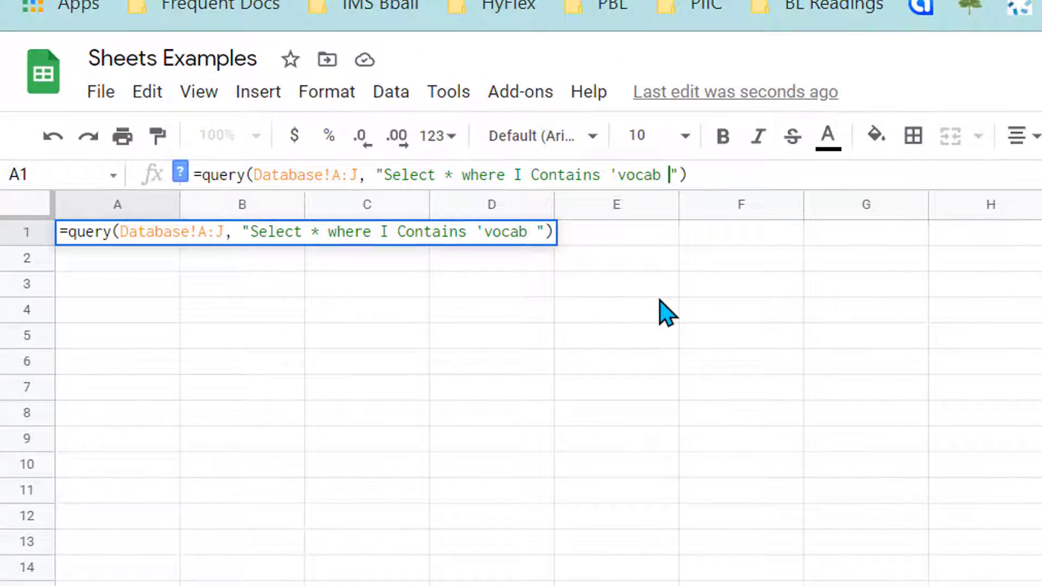
{"action": "type", "text": " 1'"}
{"action": "key", "text": "Return"}
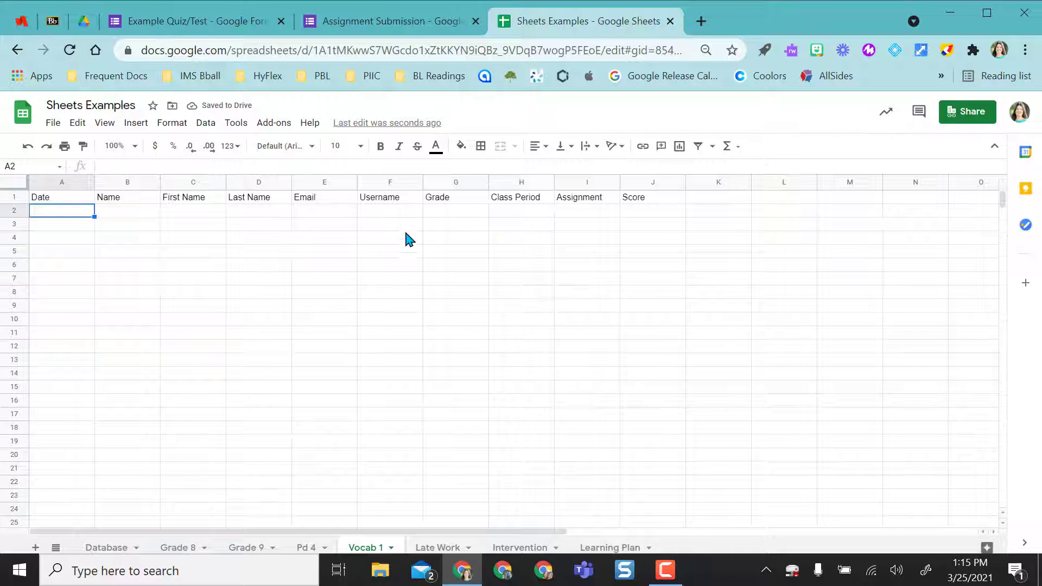
Step: Correct the query's 'vocab 1' to 'Vocab 1' so the matching rows are listed
{"action": "left_click", "coordinate": [58, 199]}
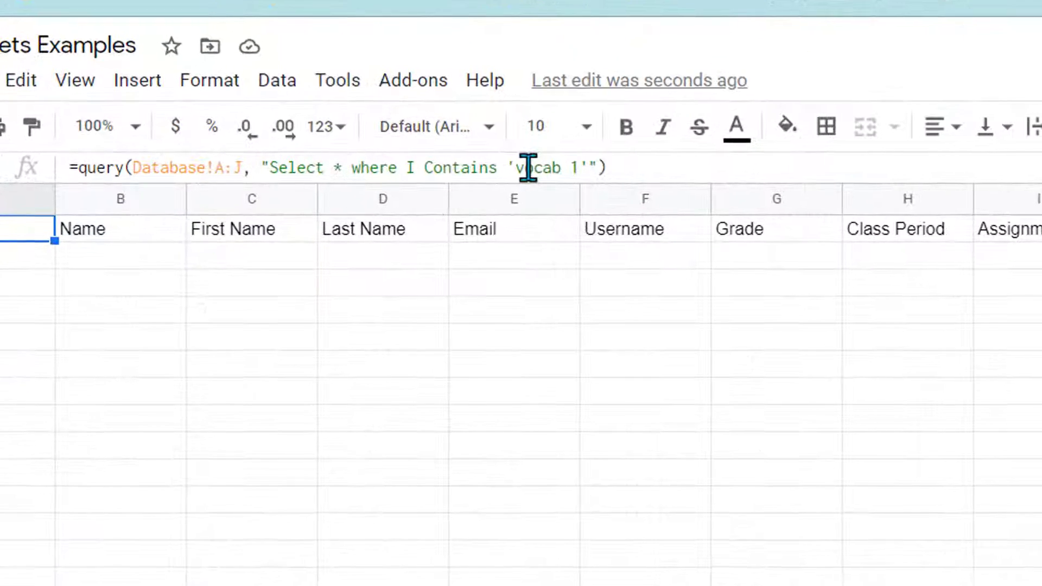
{"action": "left_click", "coordinate": [330, 166]}
{"action": "key", "text": "BackSpace"}
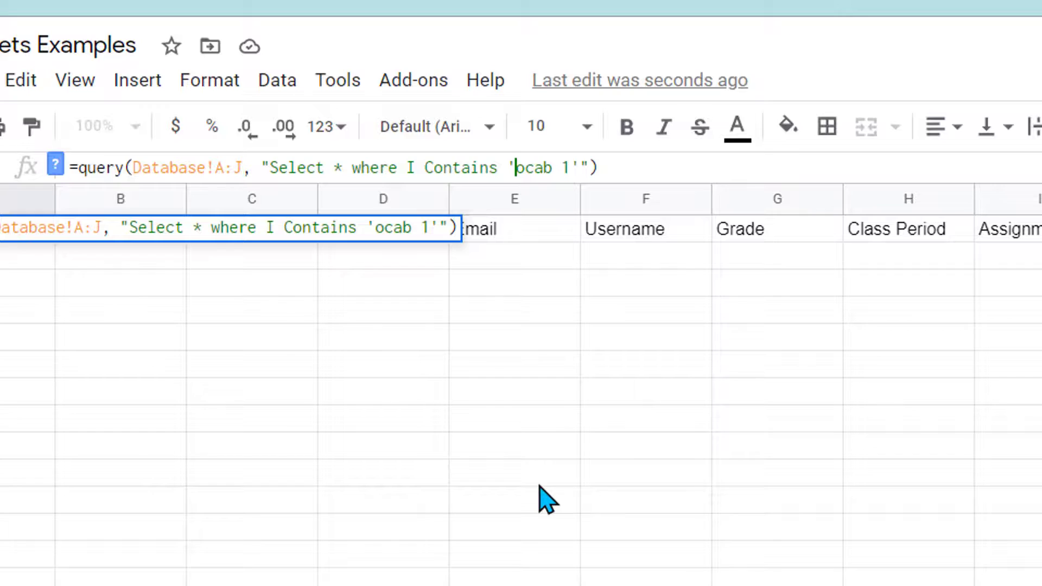
{"action": "type", "text": "V"}
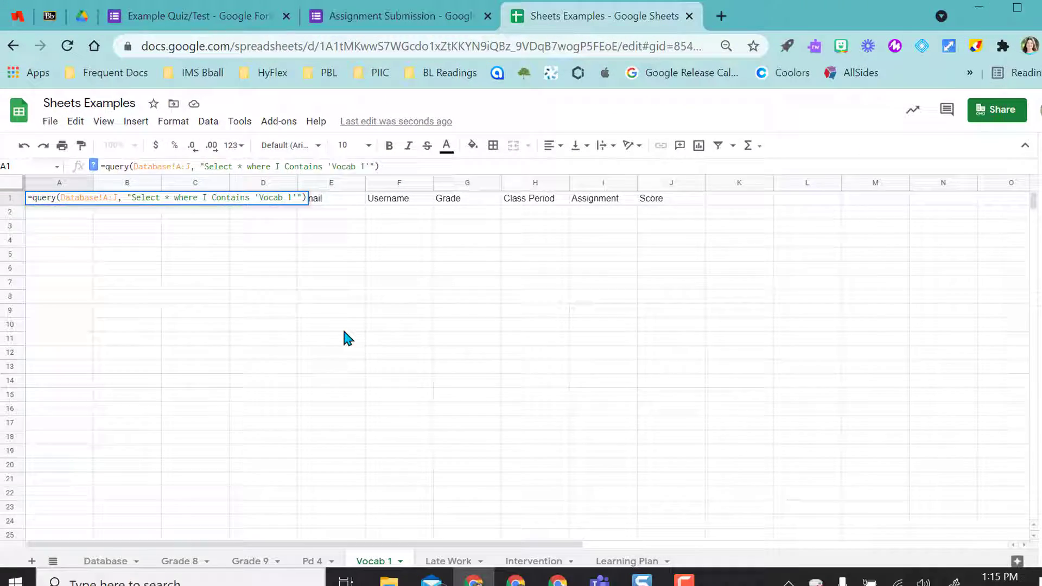
{"action": "key", "text": "Return"}
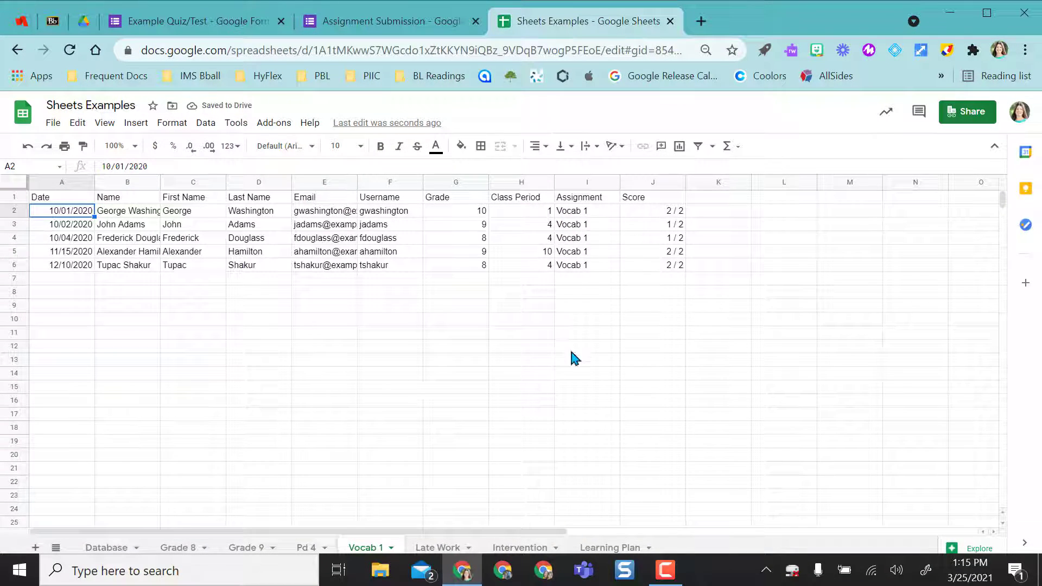
{"action": "key", "text": "ctrl+Page_Down"}
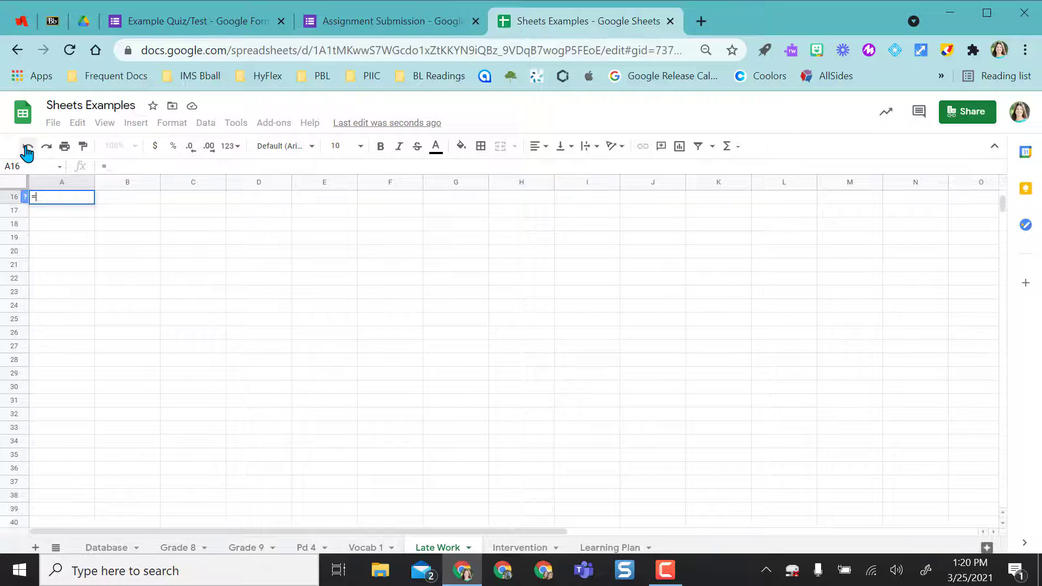
Step: In Late Work A16, query Database rows dated after 2020-10-05 and before 2020-12-15
{"action": "type", "text": "query(Database!"}
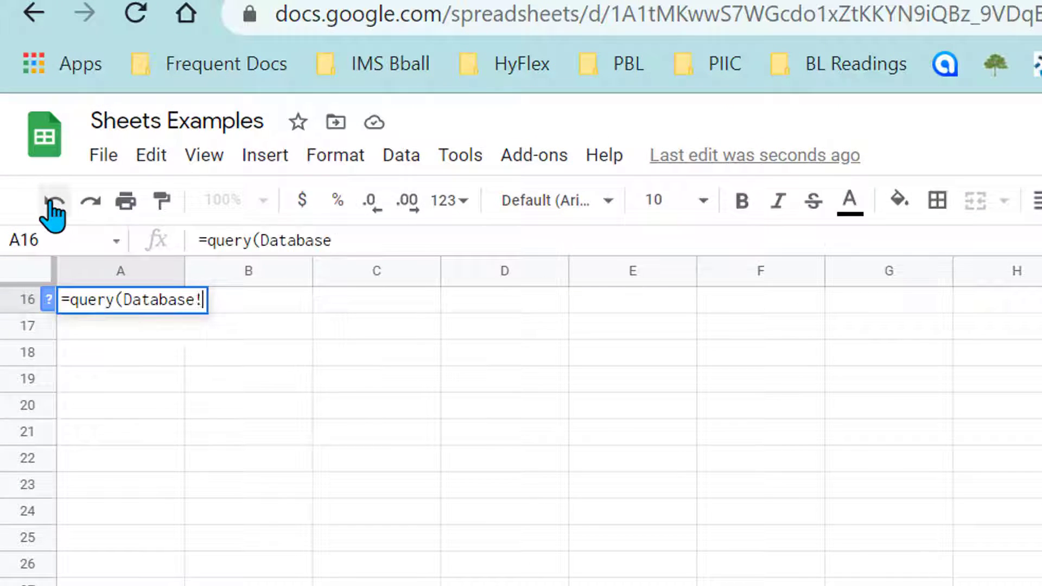
{"action": "type", "text": "A:J"}
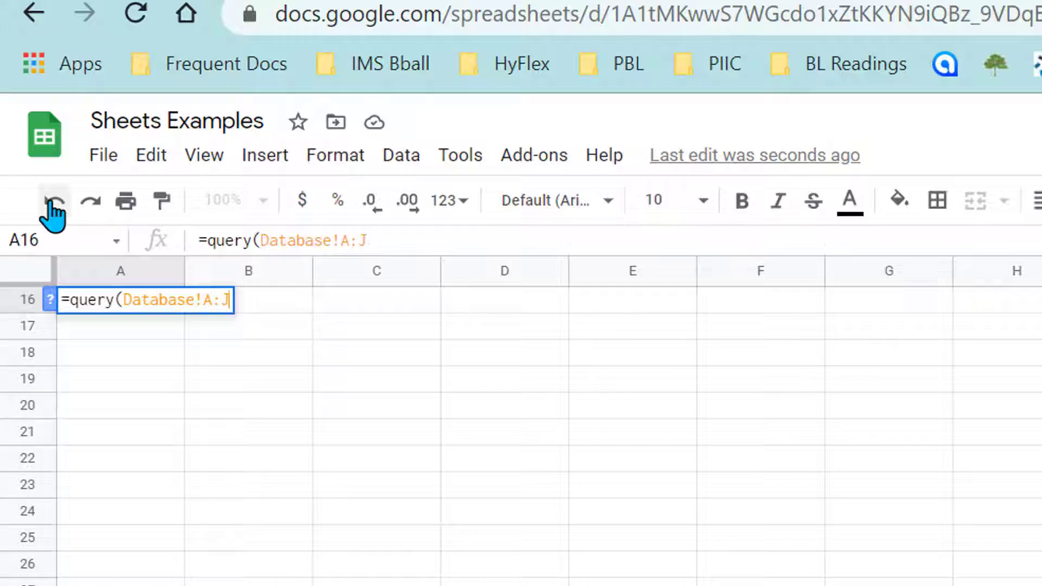
{"action": "type", "text": ", \"Select * Where"}
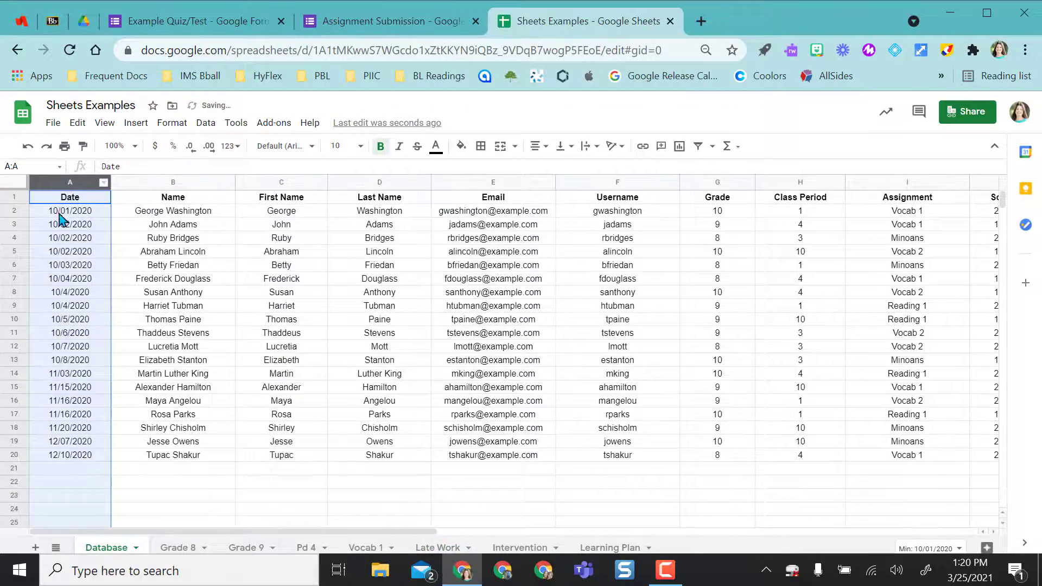
{"action": "type", "text": "A "}
{"action": "type", "text": "> date "}
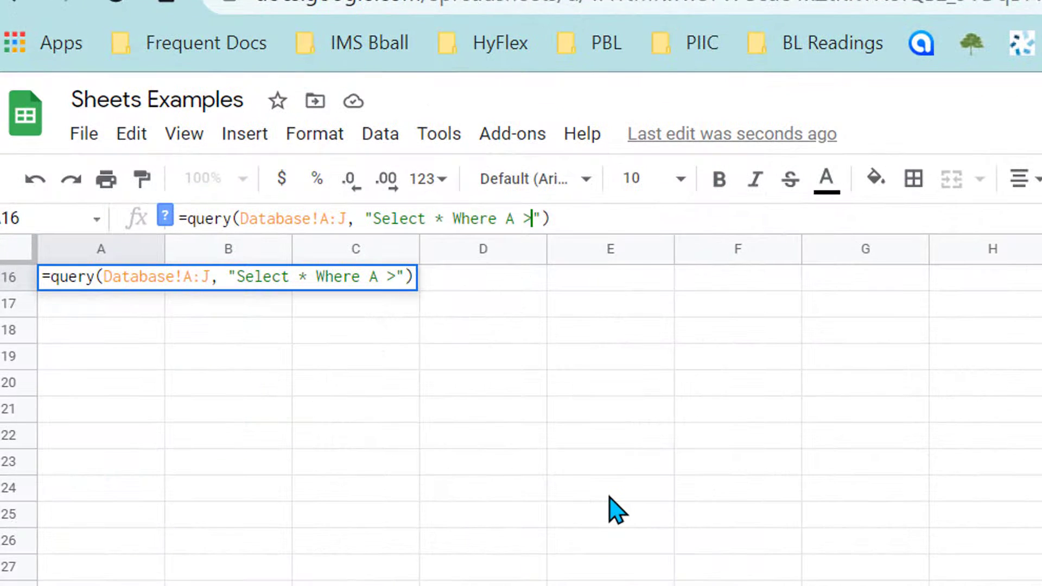
{"action": "type", "text": "'2020-10"}
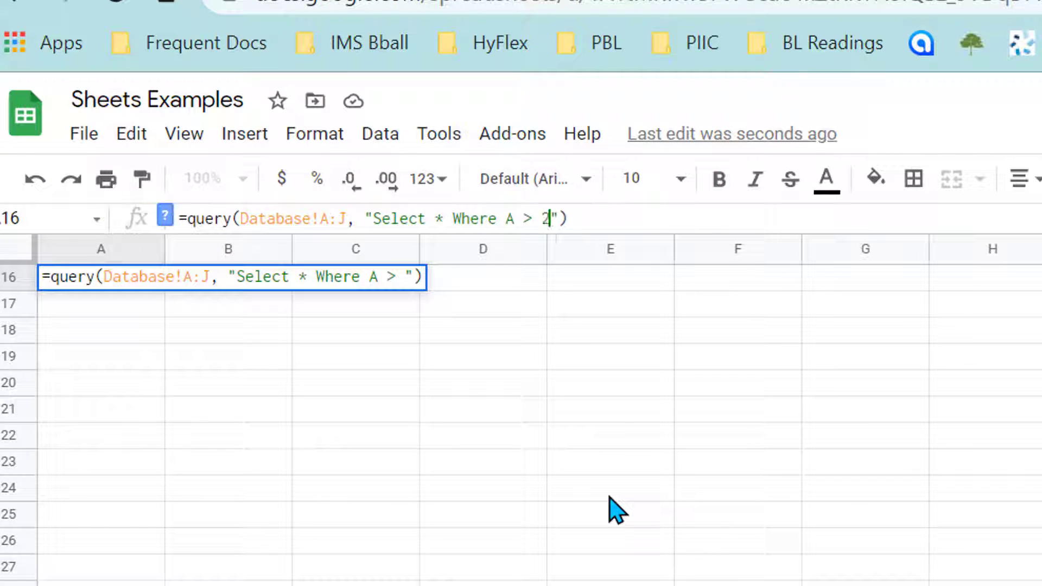
{"action": "type", "text": "-0"}
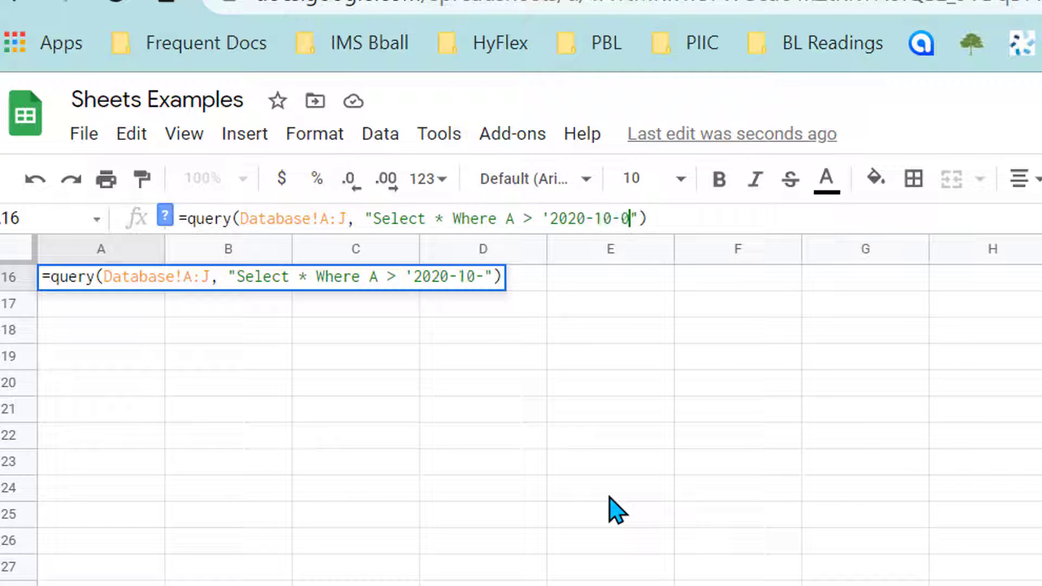
{"action": "type", "text": "5' and A"}
{"action": "left_click", "coordinate": [541, 218]}
{"action": "type", "text": "date"}
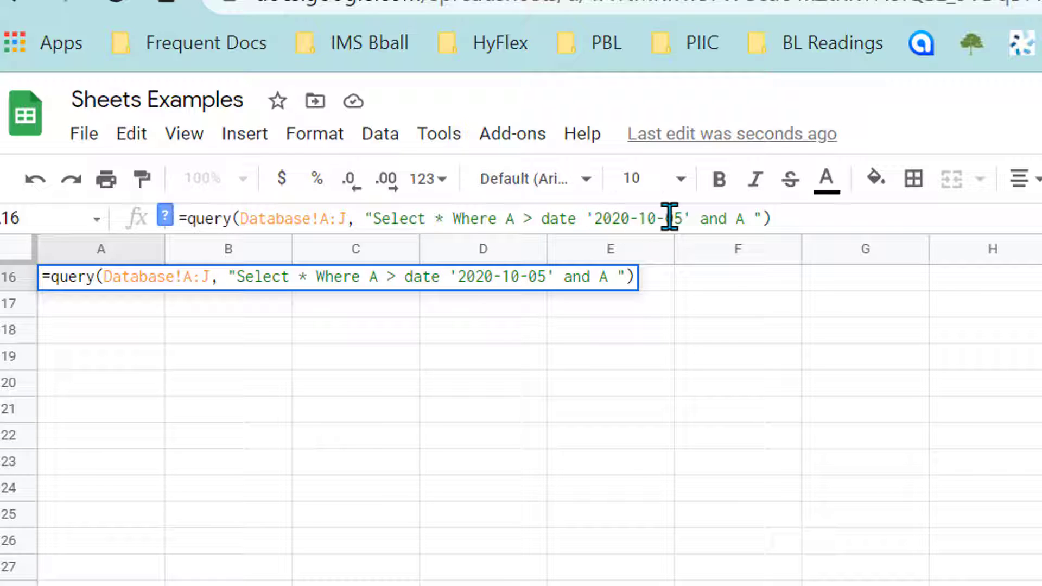
{"action": "left_click", "coordinate": [743, 218]}
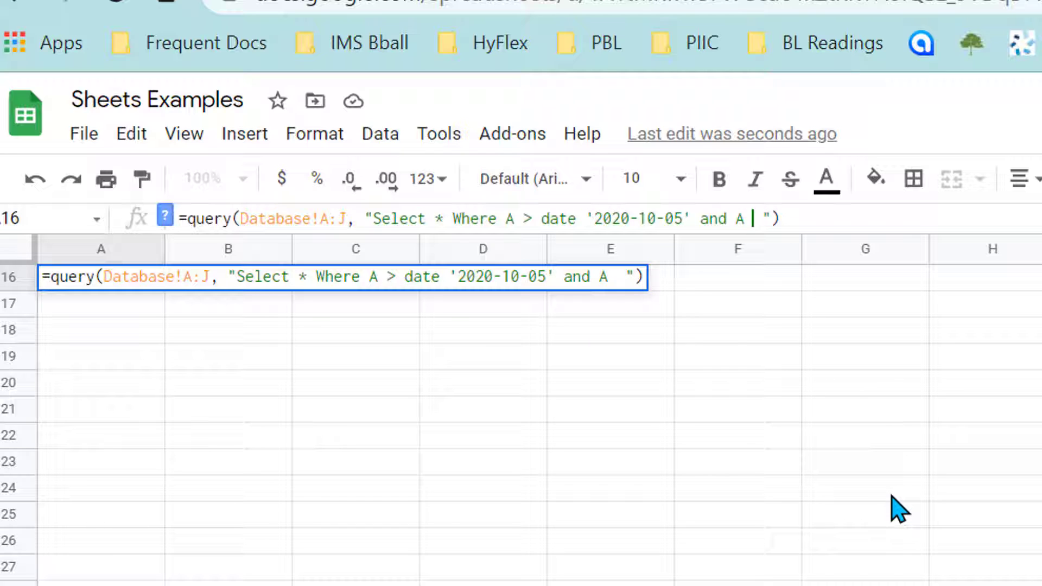
{"action": "type", "text": "<"}
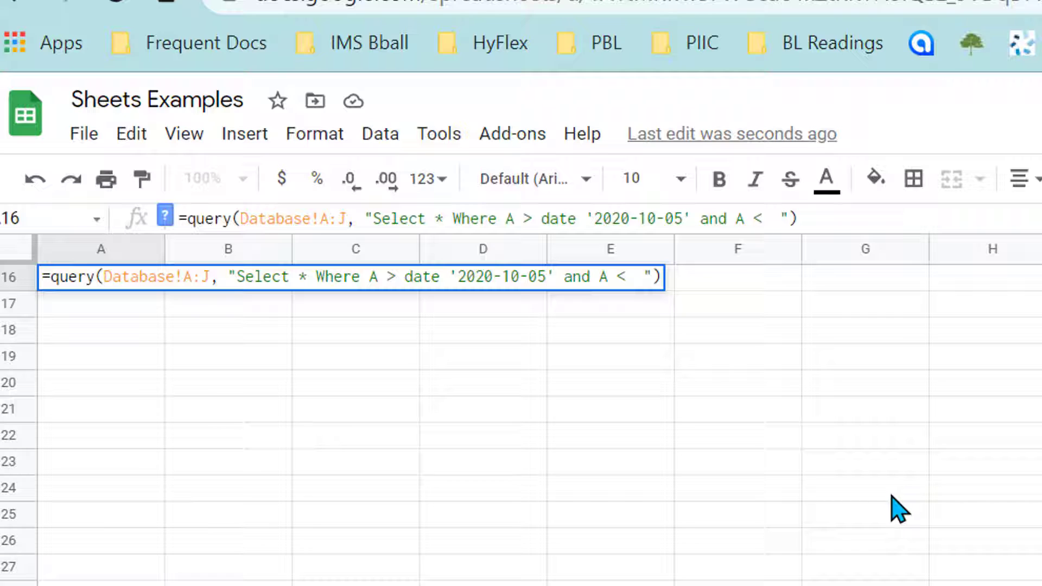
{"action": "type", "text": " date '"}
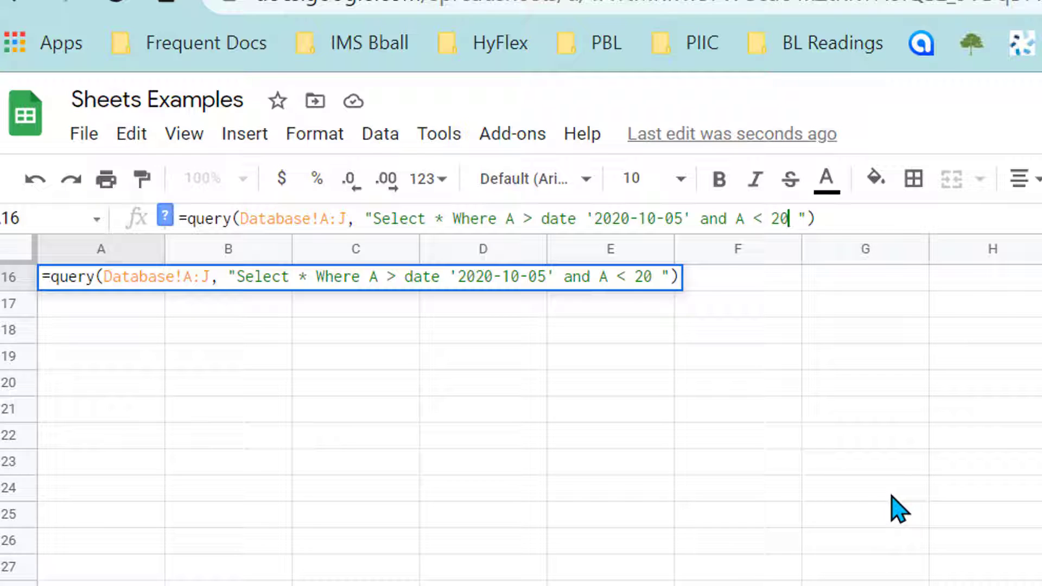
{"action": "type", "text": "2020"}
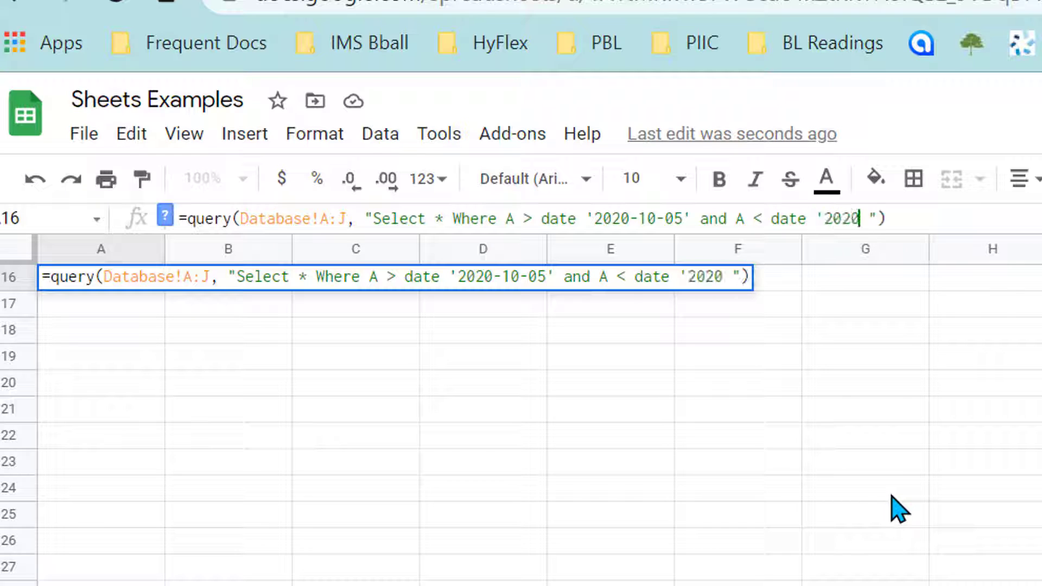
{"action": "type", "text": "-12-15;"}
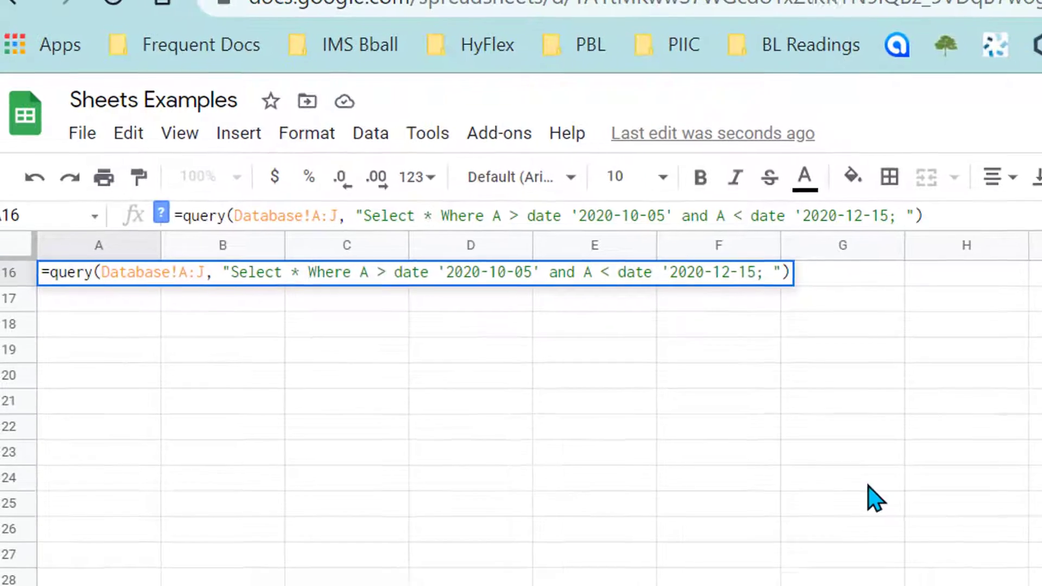
{"action": "key", "text": "Return"}
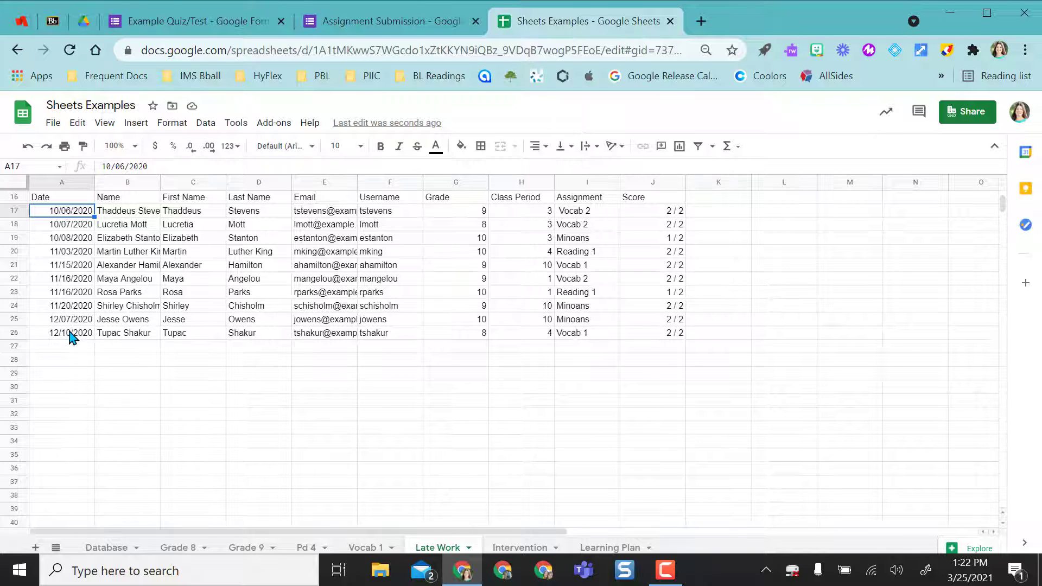
Step: Start Database row 21 with the date 12/16/2020 after checking the last date in A20
{"action": "left_click", "coordinate": [110, 548]}
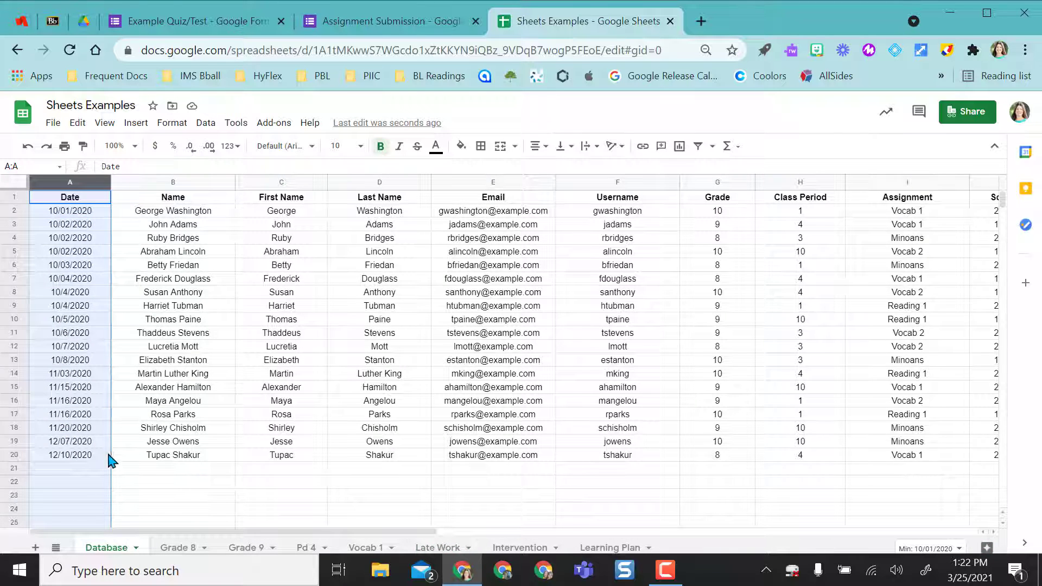
{"action": "left_click", "coordinate": [89, 470]}
{"action": "left_click", "coordinate": [66, 459]}
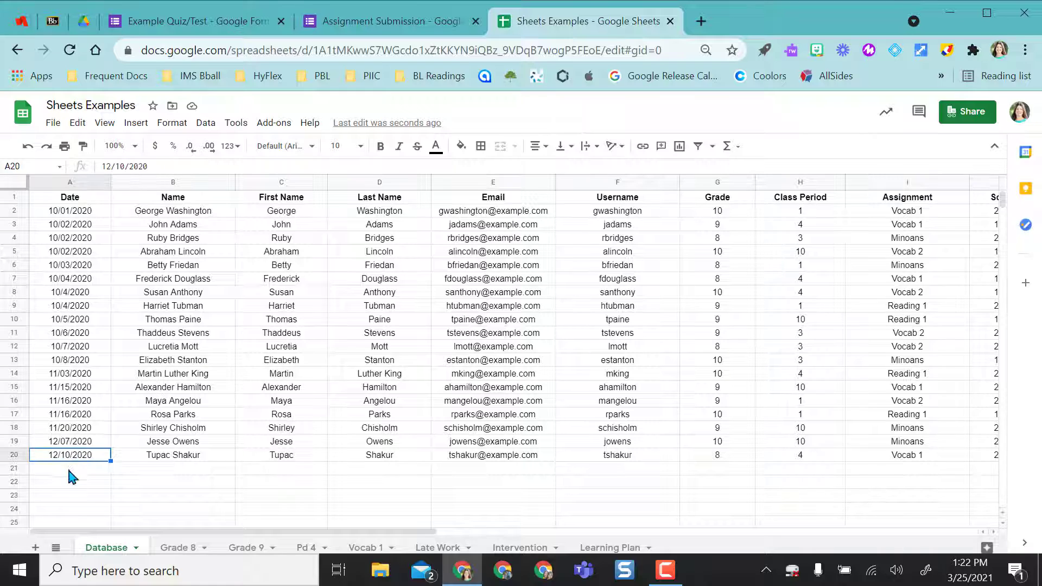
{"action": "left_click", "coordinate": [69, 470]}
{"action": "type", "text": "12"}
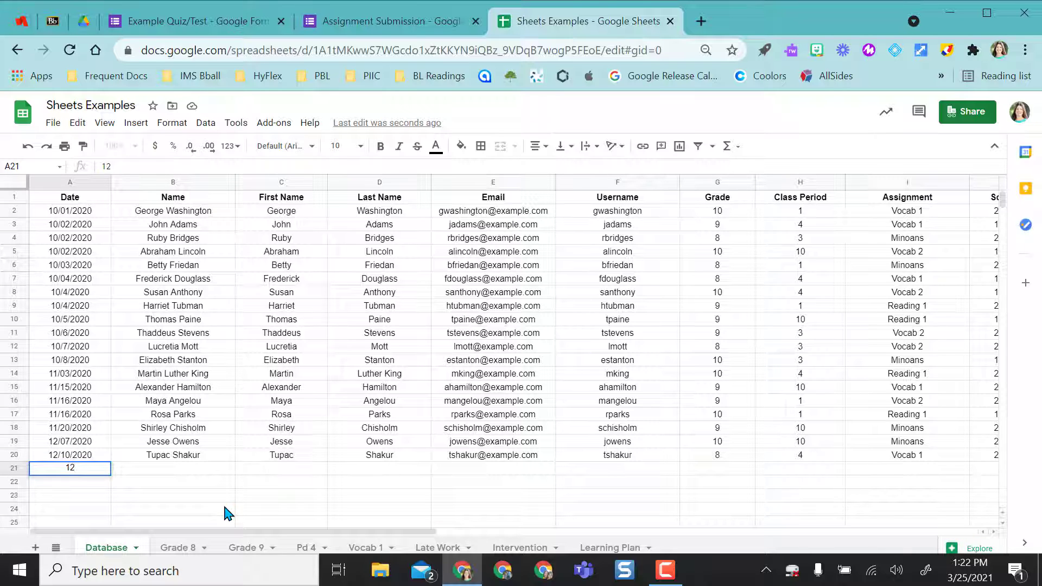
{"action": "type", "text": "/16/2020"}
{"action": "key", "text": "Tab"}
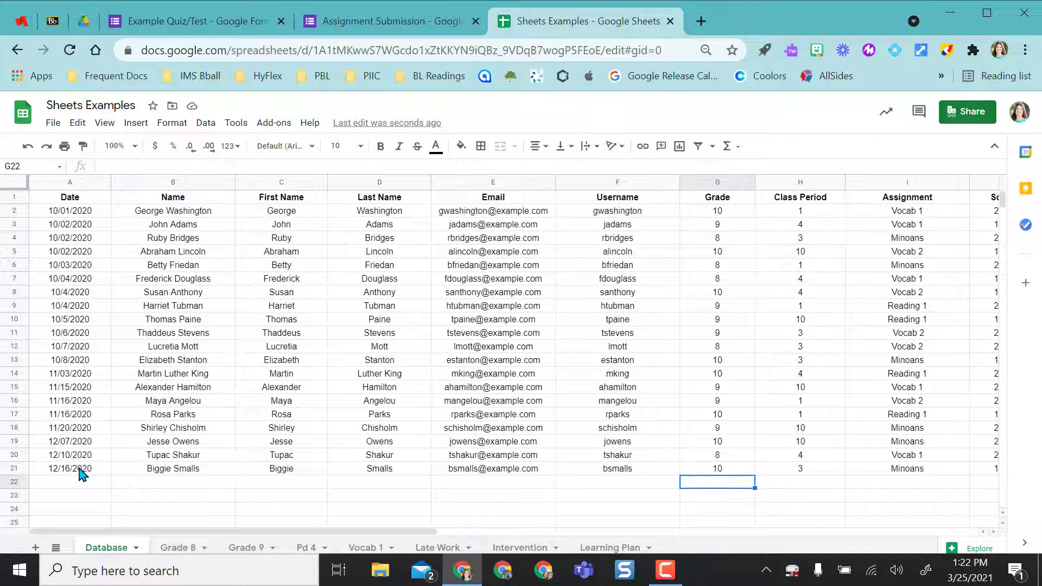
Step: Check the Late Work, Grade 8, Grade 9 and Pd 4 sheets for the new row, then return to Database
{"action": "left_click", "coordinate": [439, 547]}
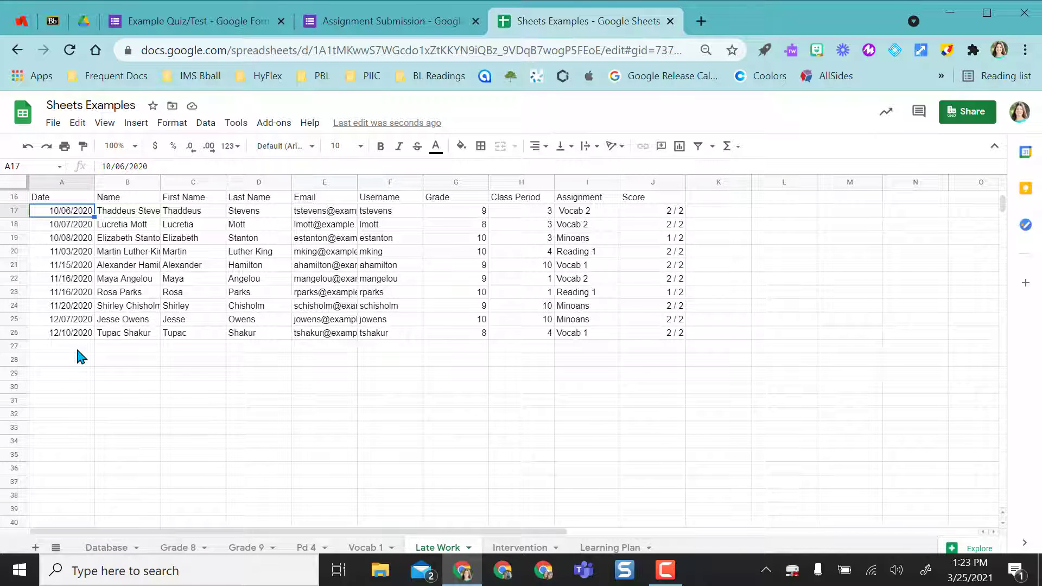
{"action": "key", "text": "alt+Left"}
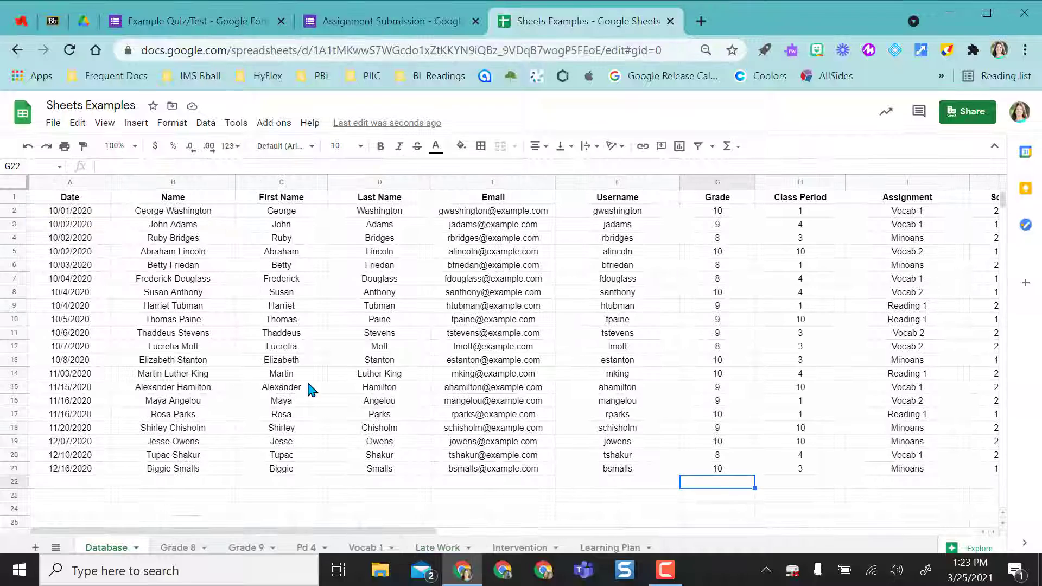
{"action": "left_click", "coordinate": [178, 548]}
{"action": "left_click", "coordinate": [272, 548]}
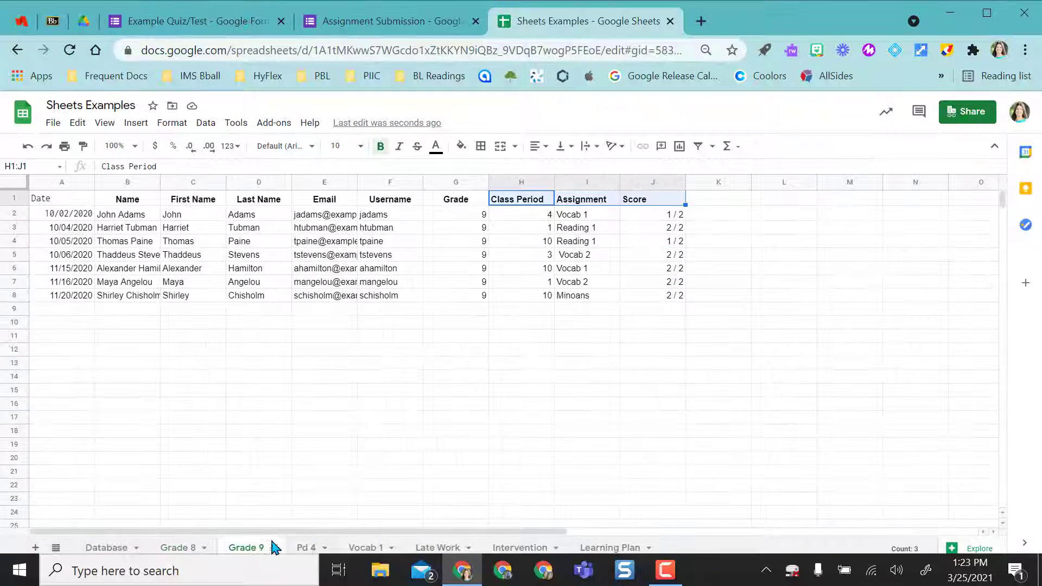
{"action": "left_click", "coordinate": [305, 548]}
{"action": "left_click", "coordinate": [105, 548]}
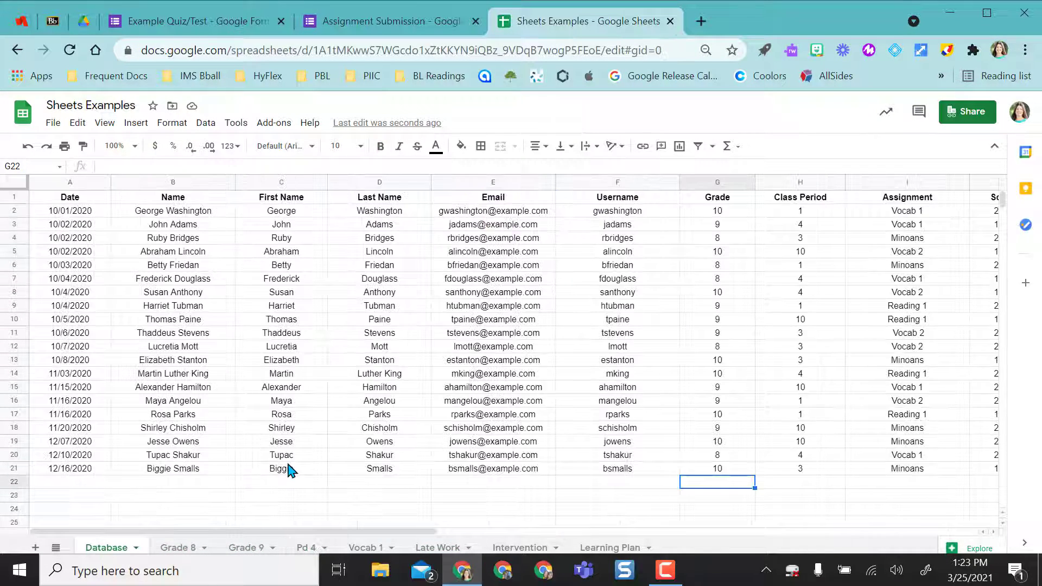
{"action": "left_click", "coordinate": [342, 22]}
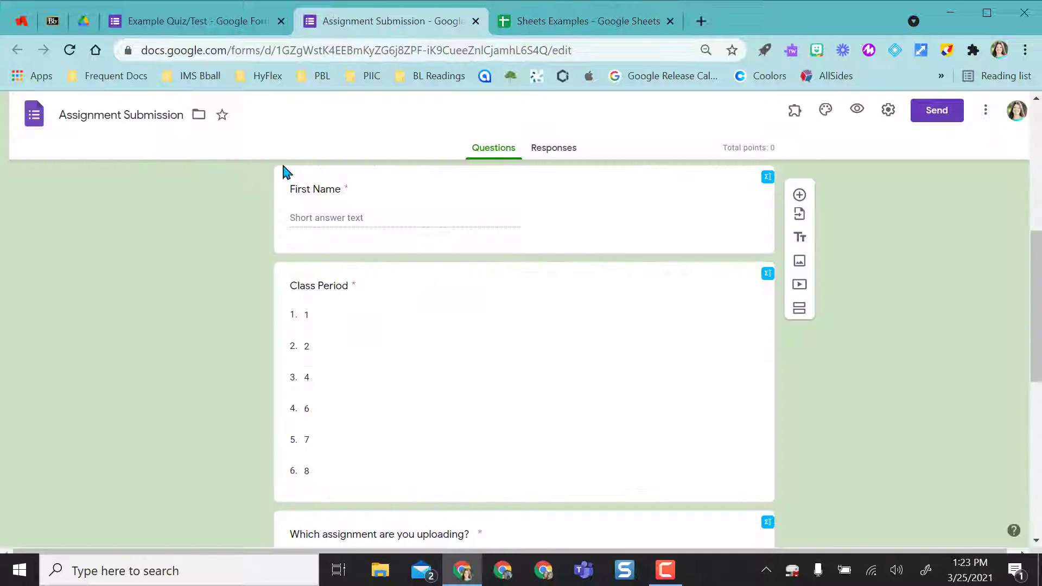
{"action": "scroll", "coordinate": [369, 437], "scroll_direction": "down", "scroll_amount": 5}
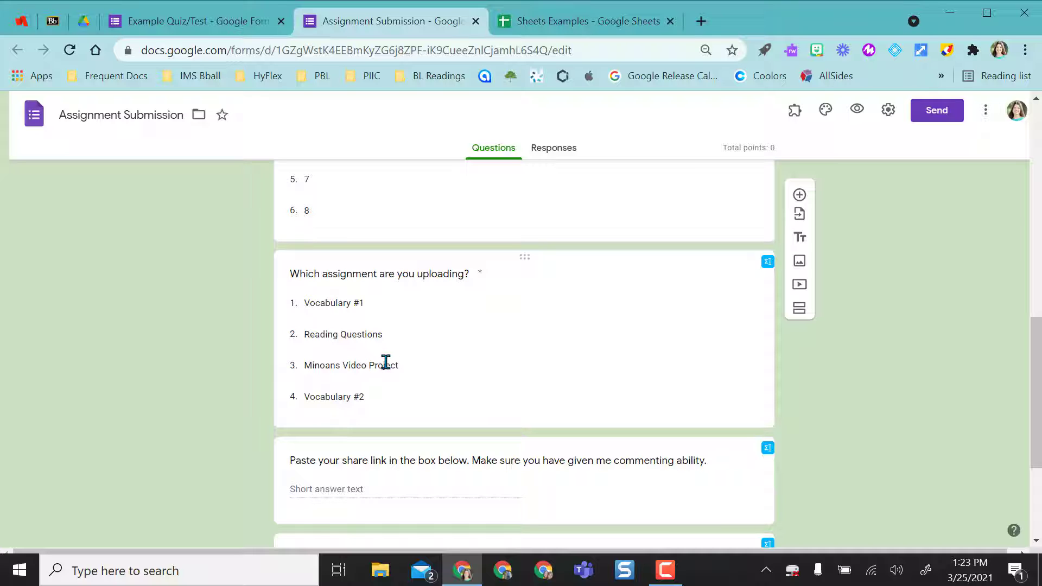
{"action": "scroll", "coordinate": [233, 281], "scroll_direction": "up", "scroll_amount": 3}
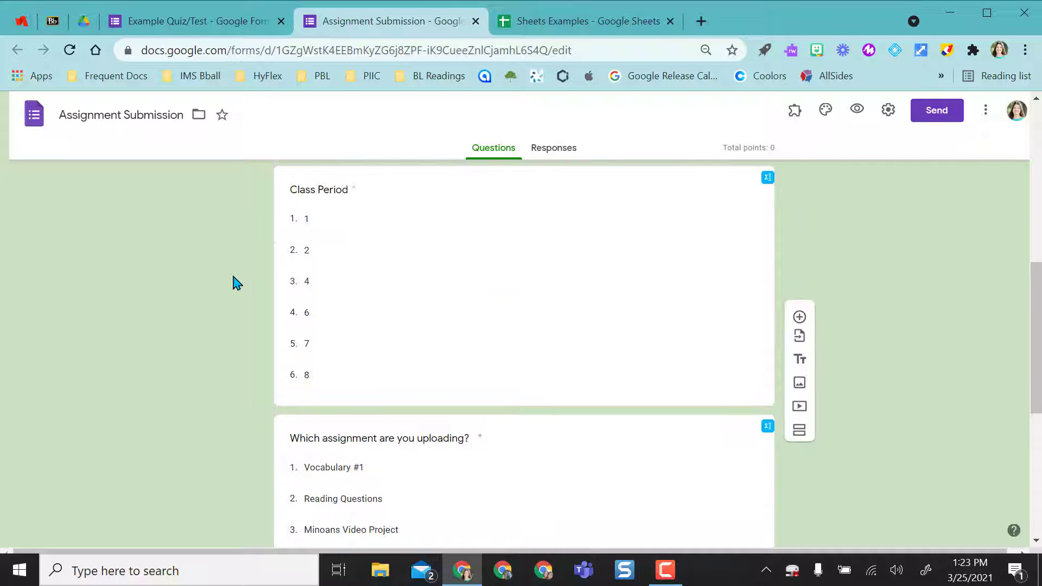
{"action": "left_click", "coordinate": [182, 21]}
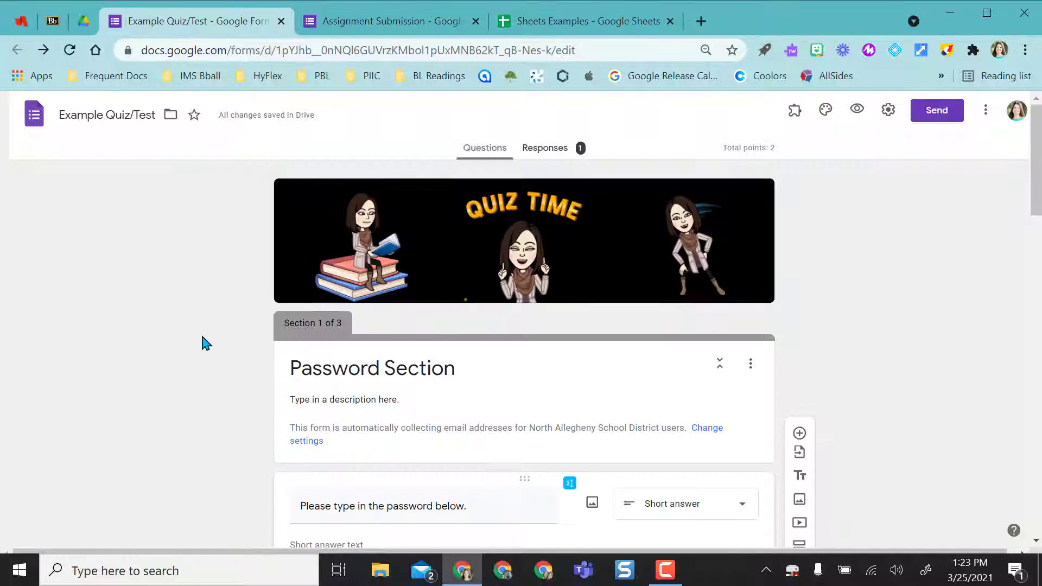
{"action": "key", "text": "ctrl+Tab"}
{"action": "key", "text": "ctrl+Tab"}
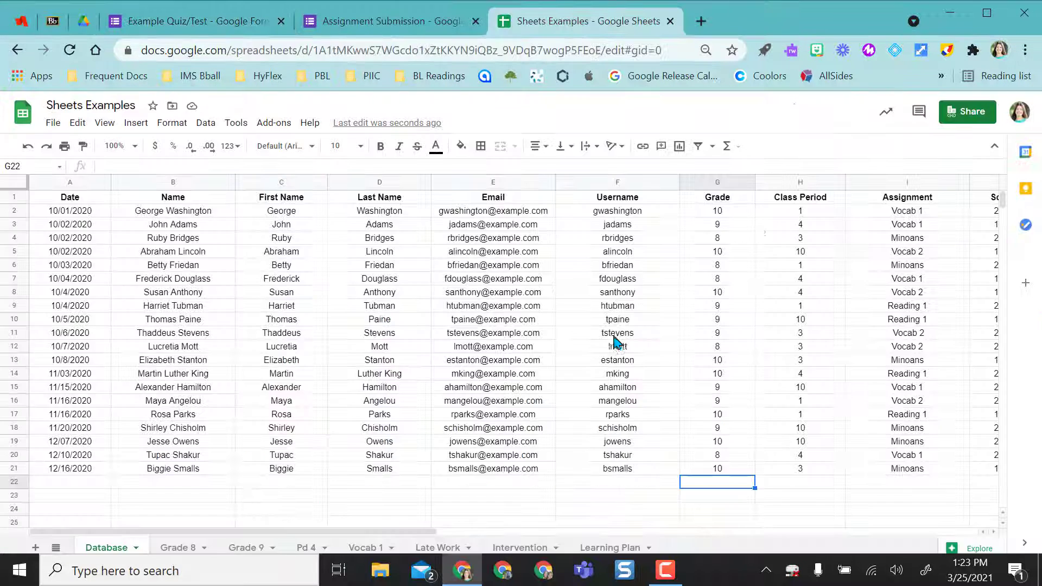
Step: Scroll to Database column J and re-enter J2's score so it reads 2 / 2
{"action": "scroll", "coordinate": [616, 343], "scroll_direction": "right", "scroll_amount": 3}
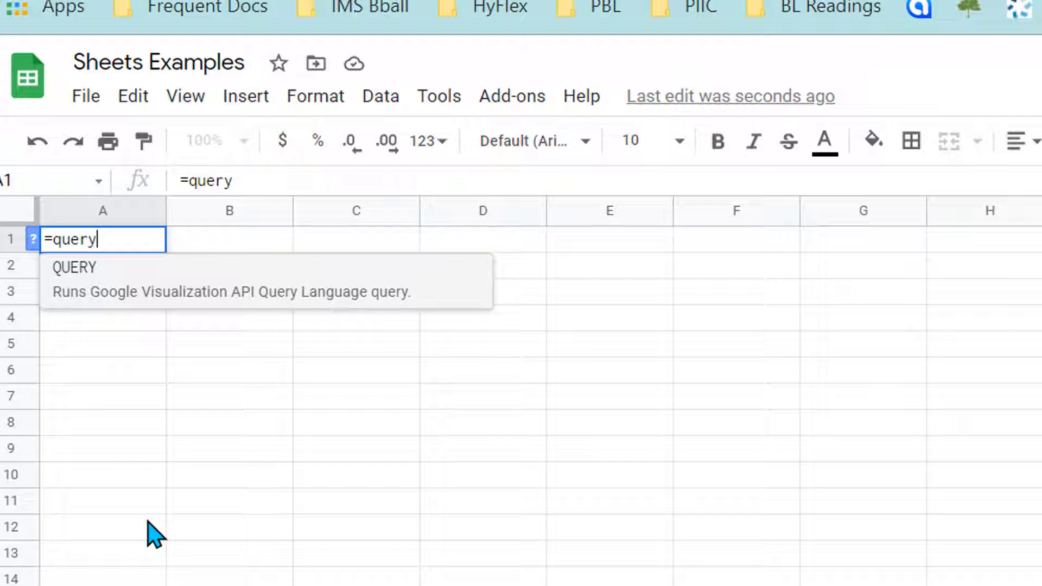
{"action": "type", "text": "(Database!"}
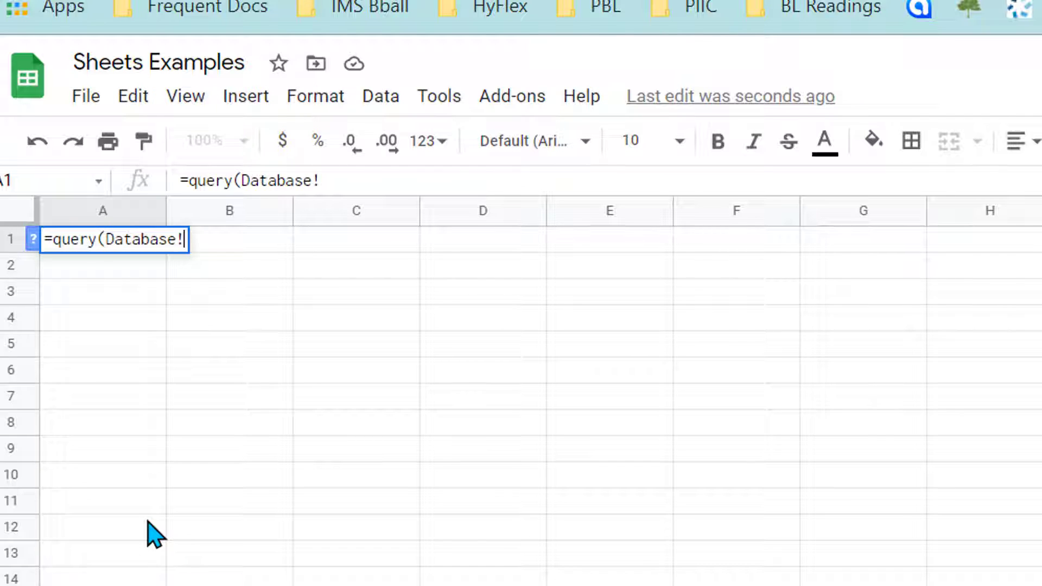
{"action": "type", "text": "A:J,"}
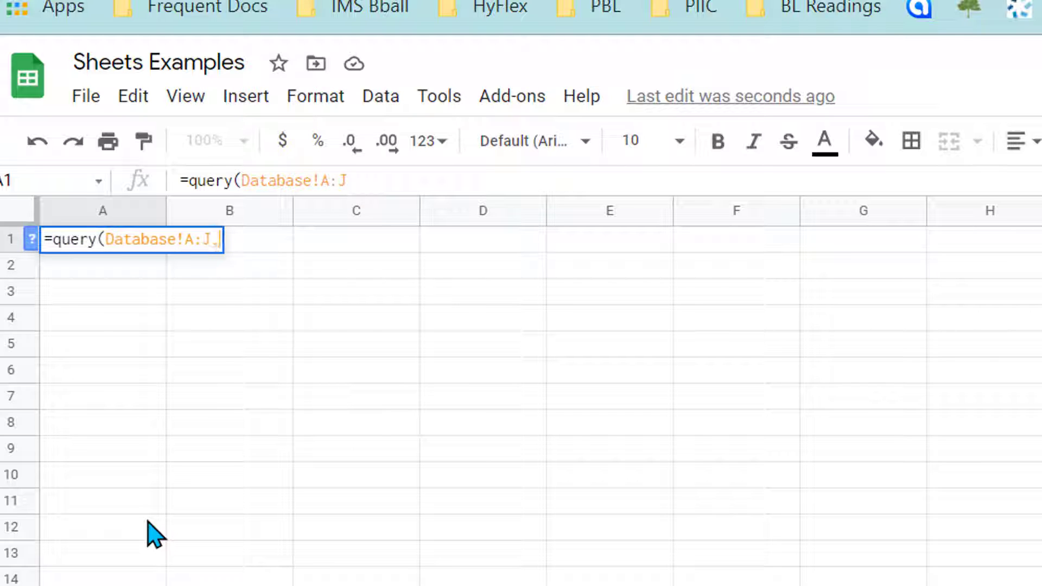
{"action": "type", "text": " \"select * where"}
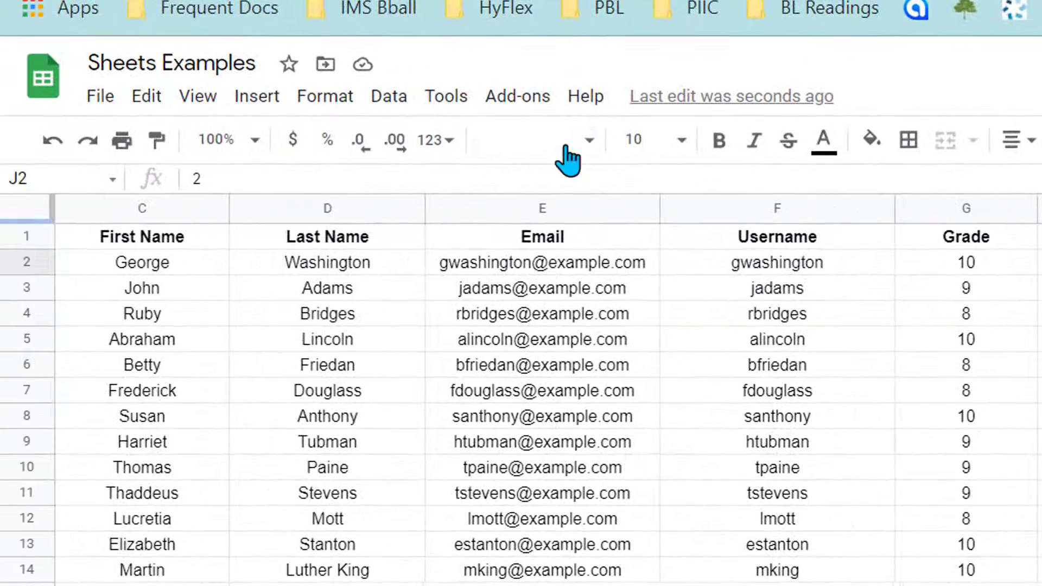
{"action": "double_click", "coordinate": [197, 179]}
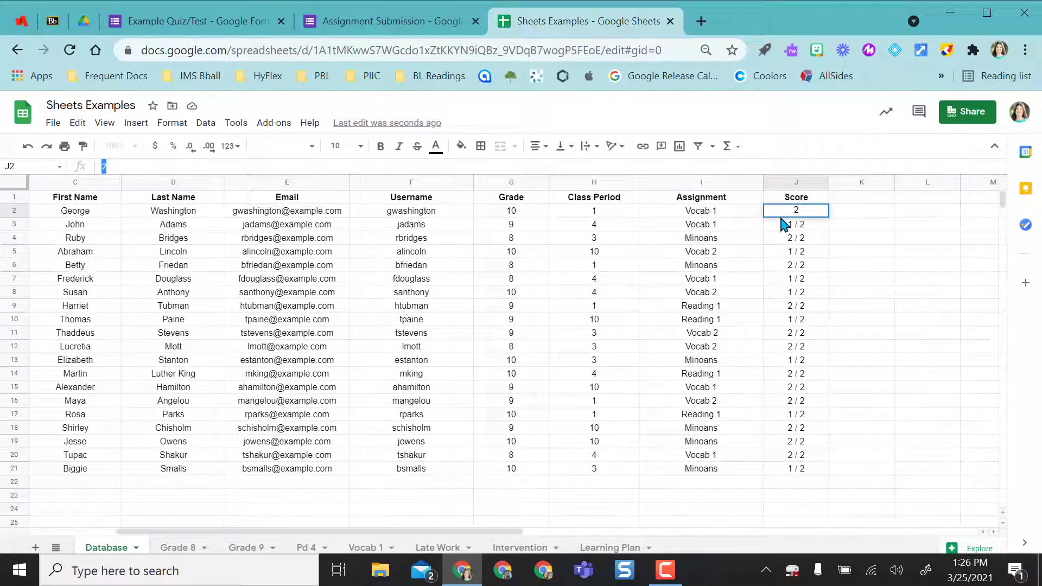
{"action": "left_click", "coordinate": [785, 225]}
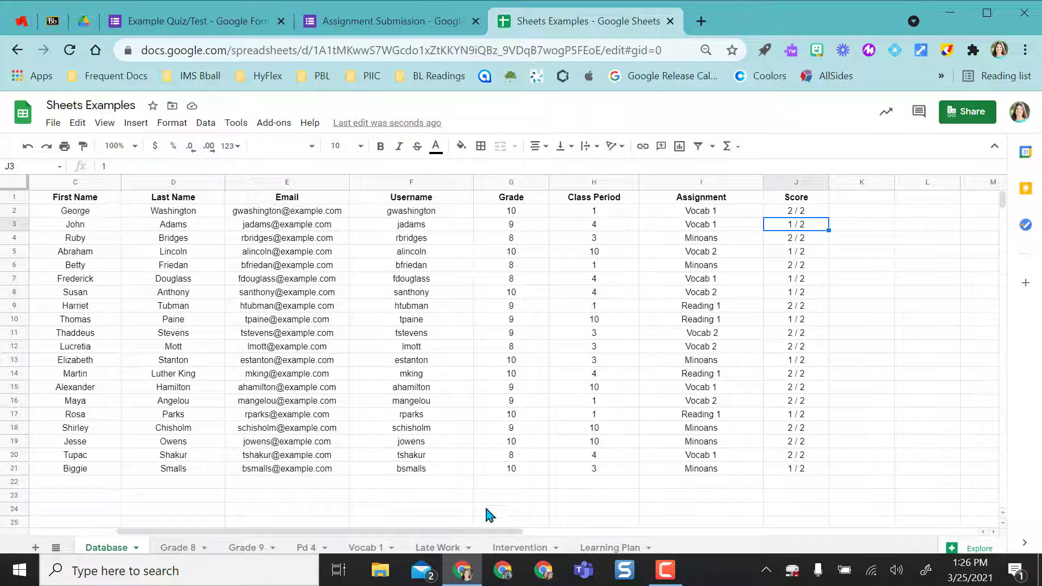
Step: On the Intervention tab, complete A1's QUERY condition to where J contains '1'
{"action": "left_click", "coordinate": [526, 549]}
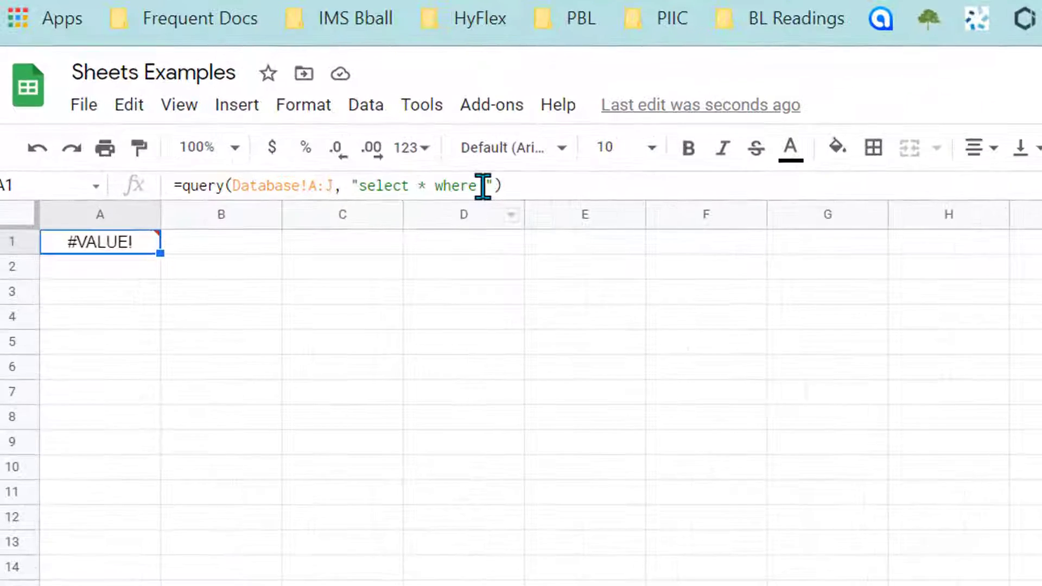
{"action": "left_click", "coordinate": [270, 167]}
{"action": "type", "text": "J Cota"}
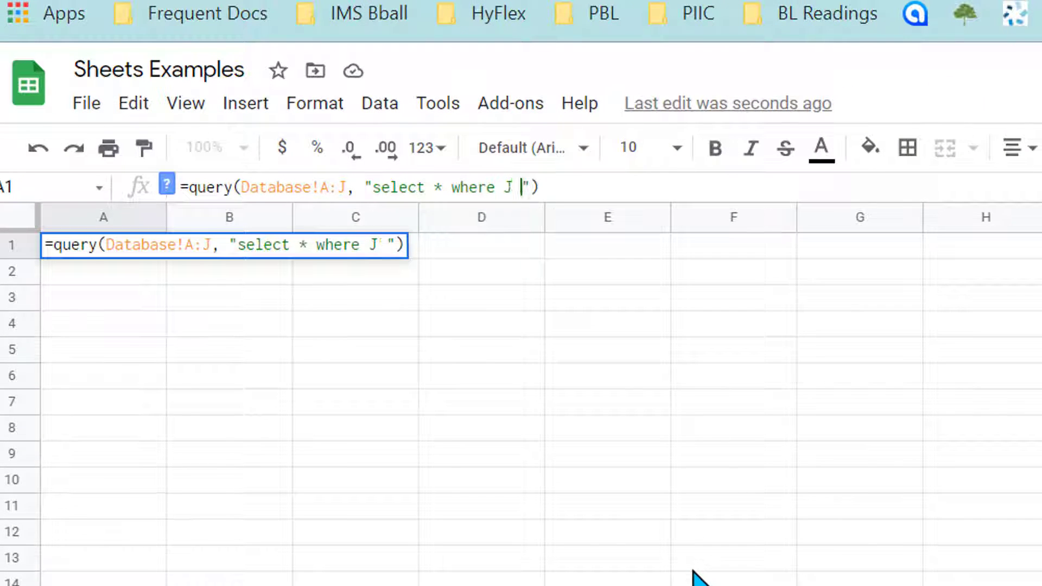
{"action": "key", "text": "BackSpace"}
{"action": "key", "text": "BackSpace"}
{"action": "type", "text": "ntains '1"}
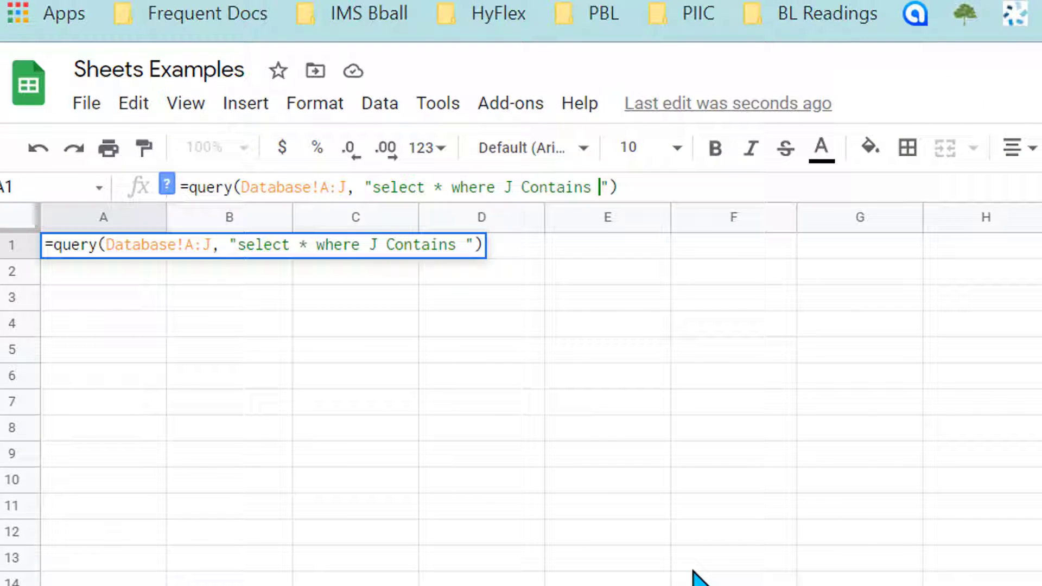
{"action": "type", "text": "'"}
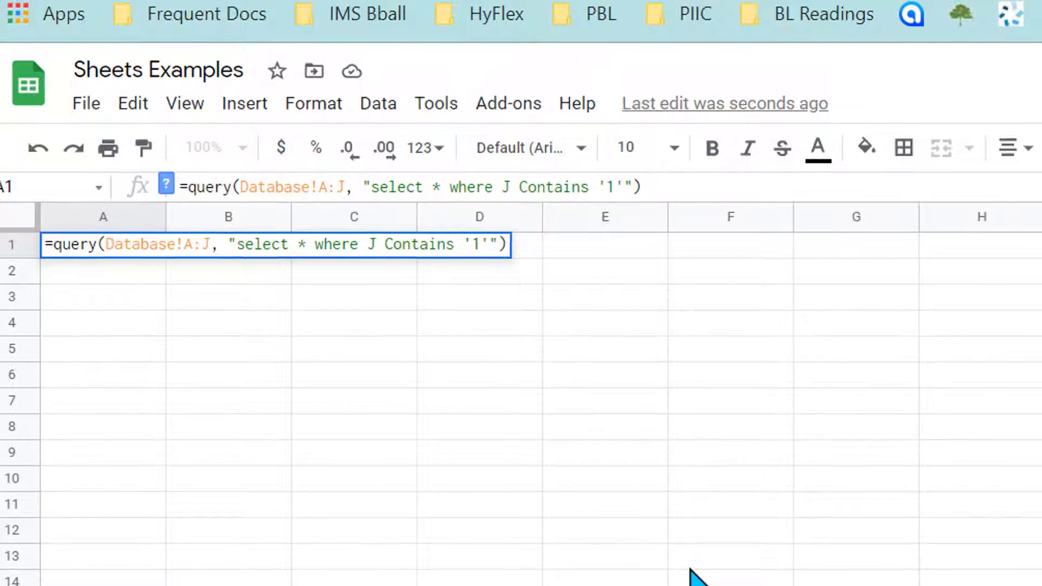
{"action": "key", "text": "Return"}
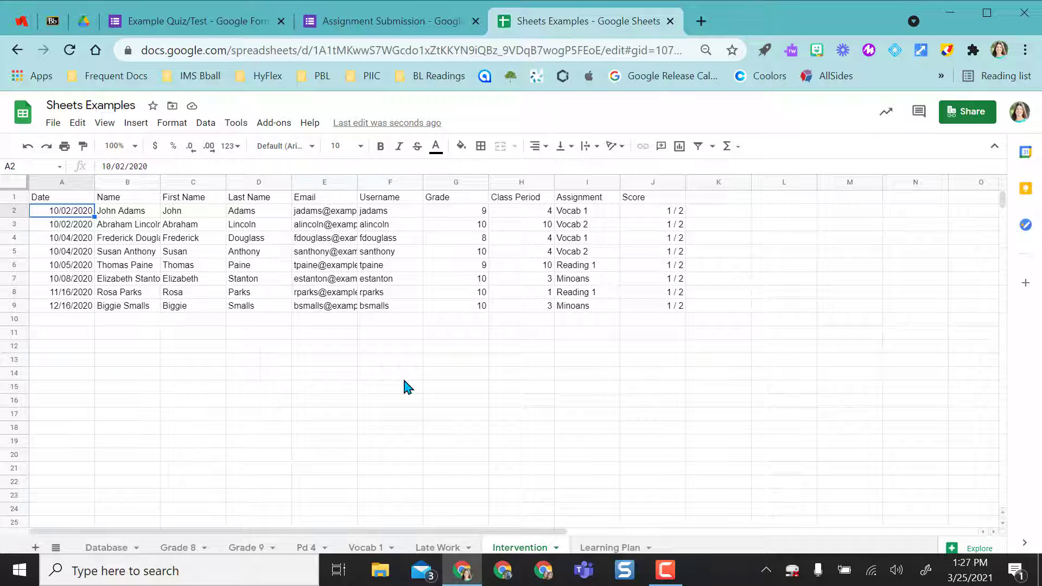
Step: Go back to the Database tab to view all 20 student rows and their scores
{"action": "left_click", "coordinate": [107, 547]}
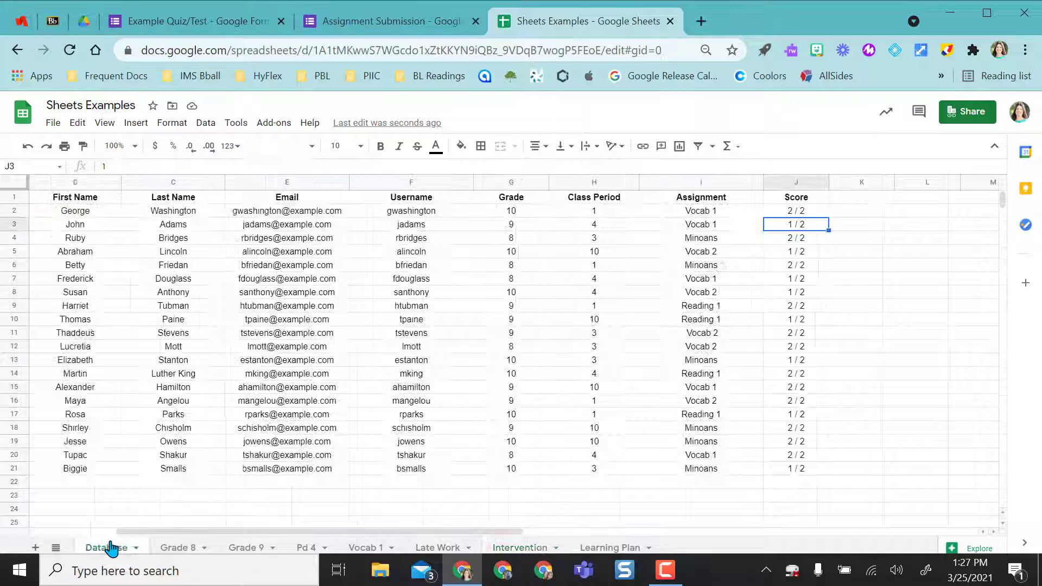
{"action": "mouse_move", "coordinate": [266, 402]}
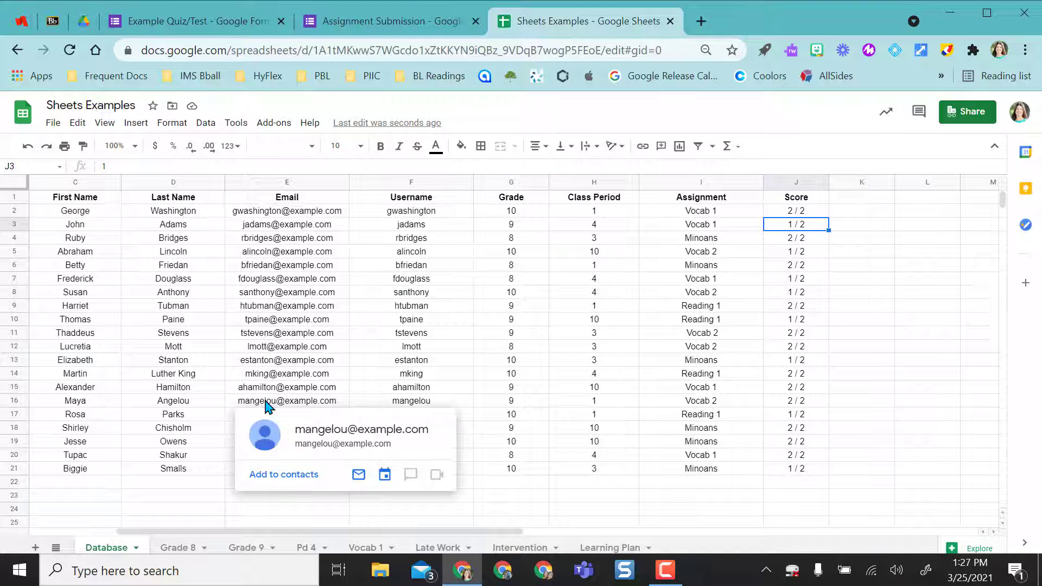